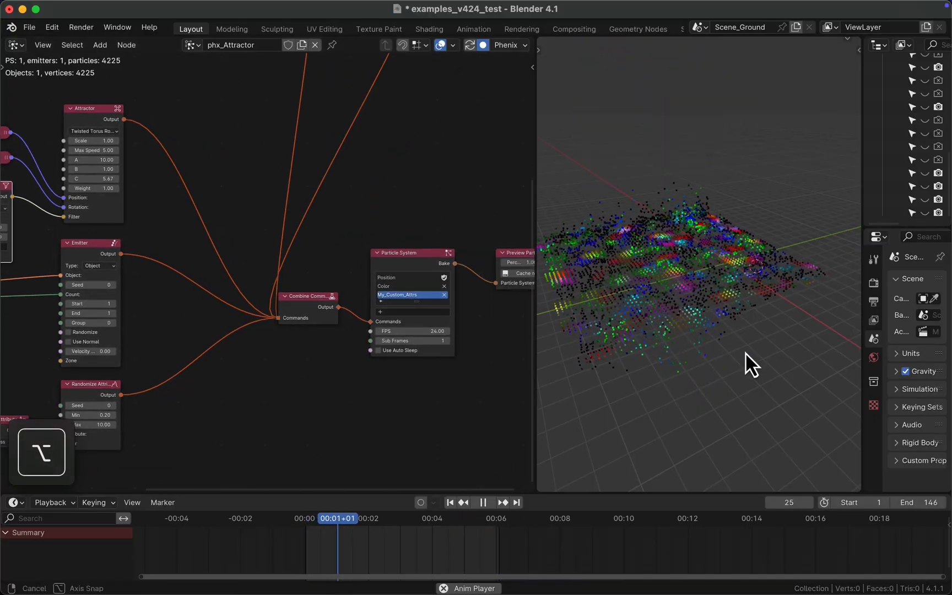
Delete the upper group of nodes linked into Combine Commands and the node feeding the Attractor's Filter input
{"action": "left_click_drag", "start_coordinate": [744, 352], "coordinate": [736, 371], "text": "alt"}
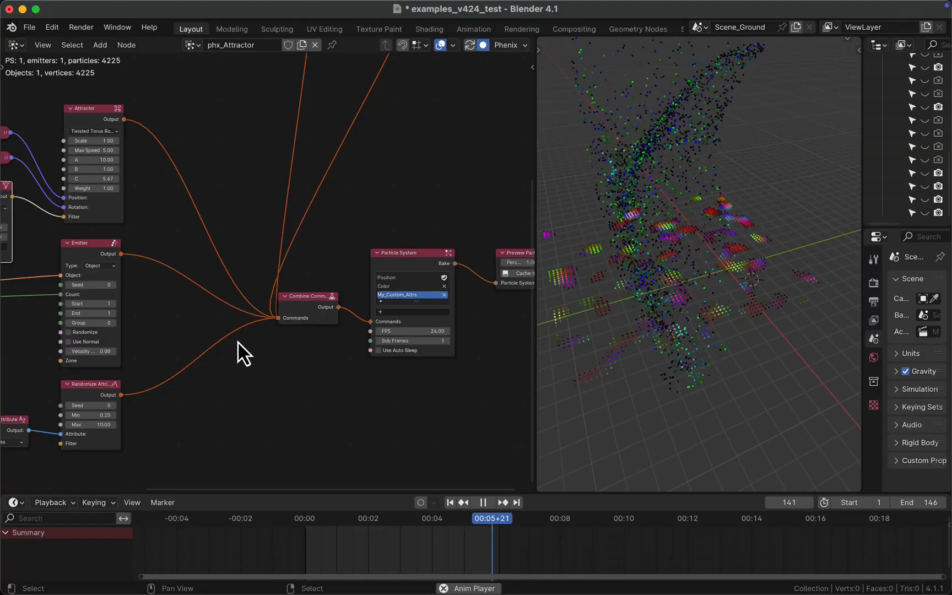
{"action": "scroll", "coordinate": [240, 347], "scroll_direction": "down", "scroll_amount": 5}
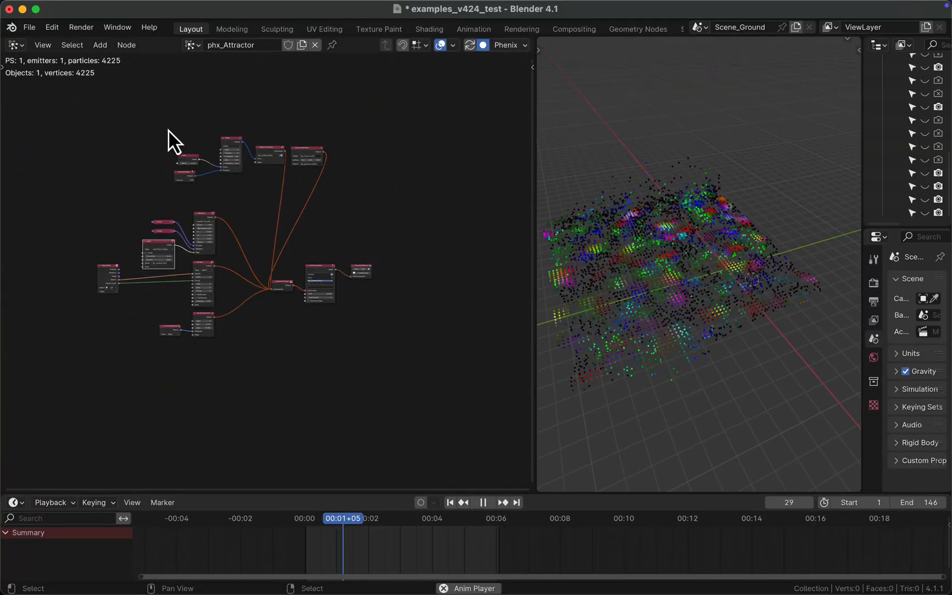
{"action": "left_click_drag", "start_coordinate": [147, 120], "coordinate": [338, 178]}
{"action": "key", "text": "x"}
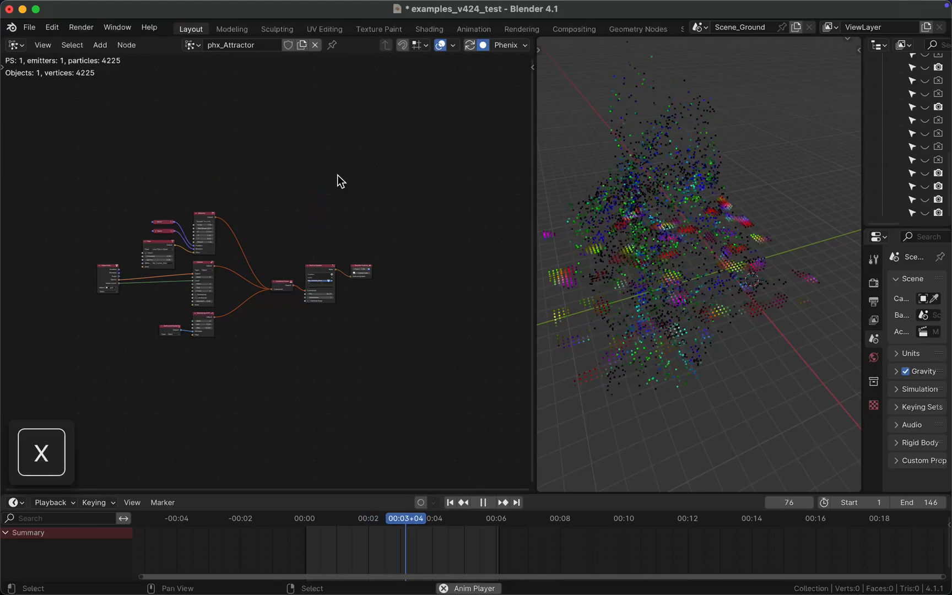
{"action": "left_click", "coordinate": [148, 246]}
{"action": "key", "text": "x"}
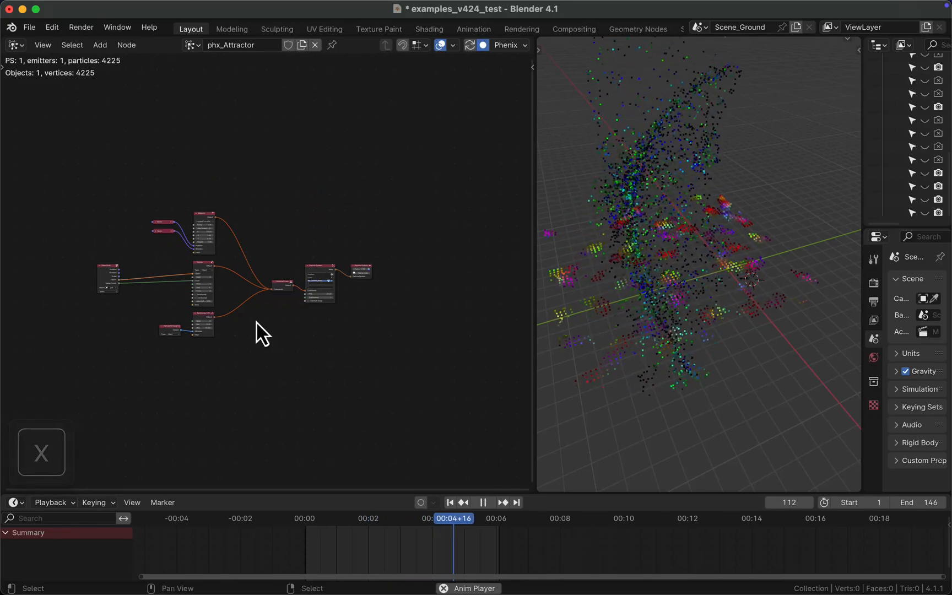
Remove the My_Custom_Attrs attribute from the Particle System node's attribute list
{"action": "scroll", "coordinate": [257, 323], "scroll_direction": "up", "scroll_amount": 6}
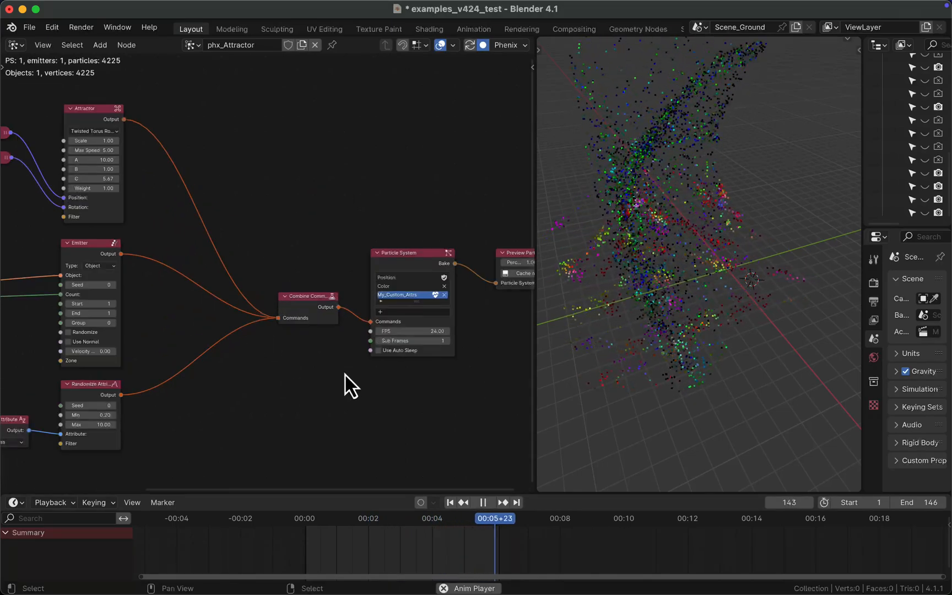
{"action": "left_click", "coordinate": [444, 295]}
{"action": "scroll", "coordinate": [333, 390], "scroll_direction": "up", "scroll_amount": 3}
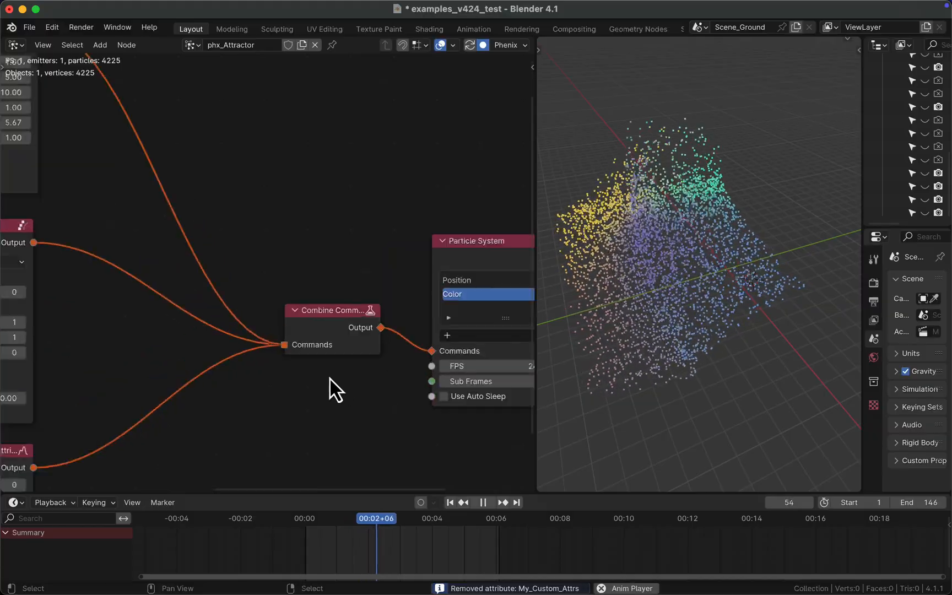
Add the Age and Velocity attributes to the Particle System node's attribute list
{"action": "left_click_drag", "start_coordinate": [329, 389], "coordinate": [81, 343], "text": "alt"}
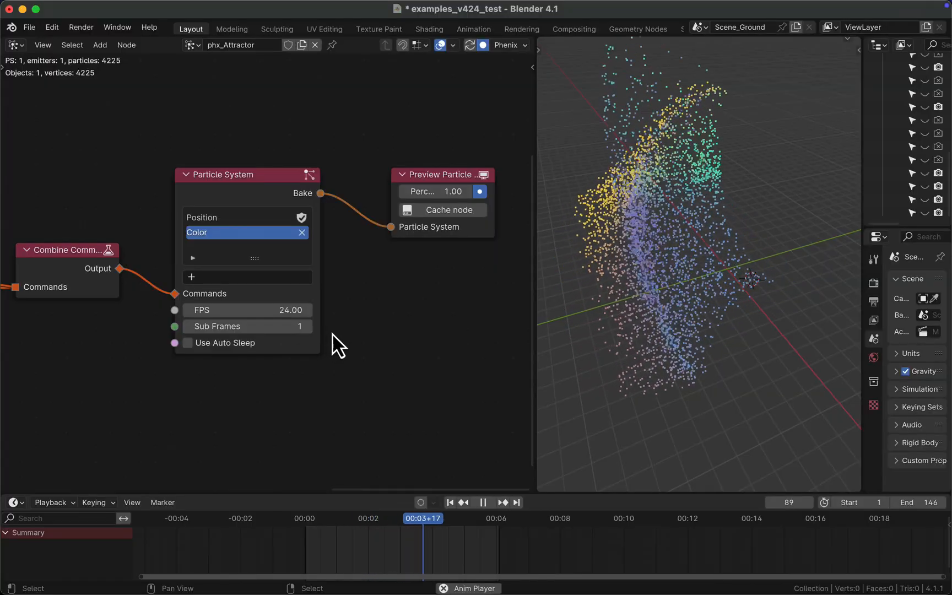
{"action": "left_click", "coordinate": [226, 184]}
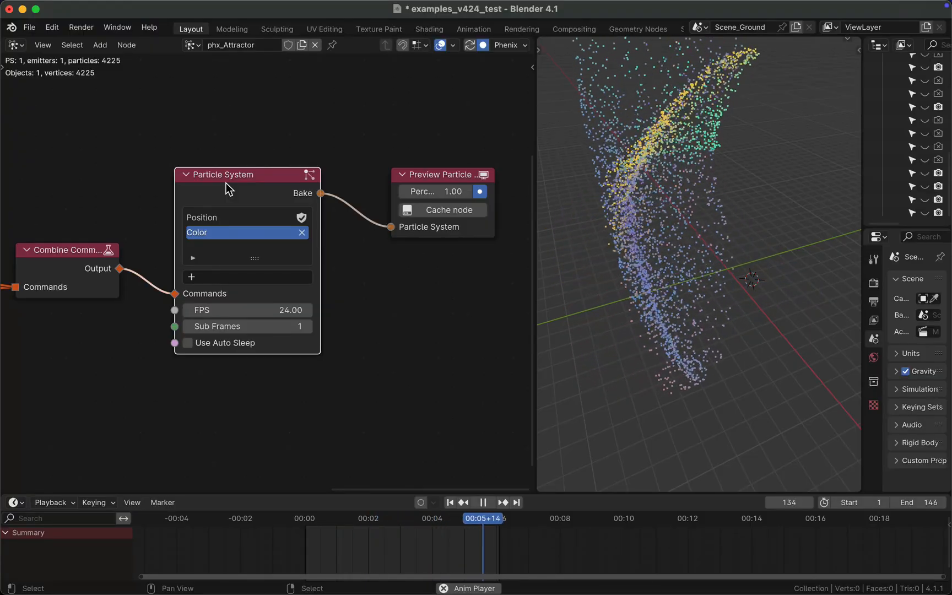
{"action": "left_click", "coordinate": [239, 278]}
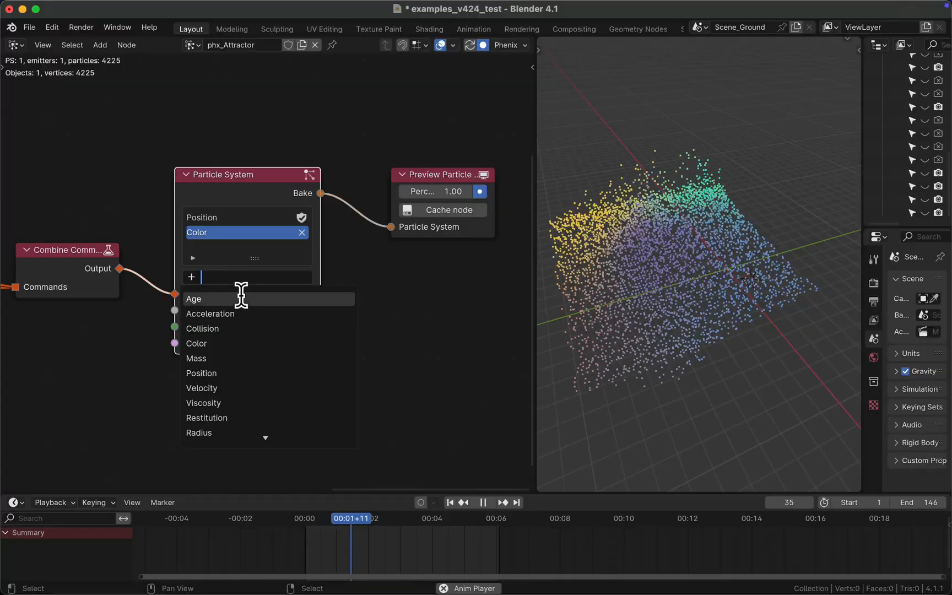
{"action": "left_click", "coordinate": [238, 300]}
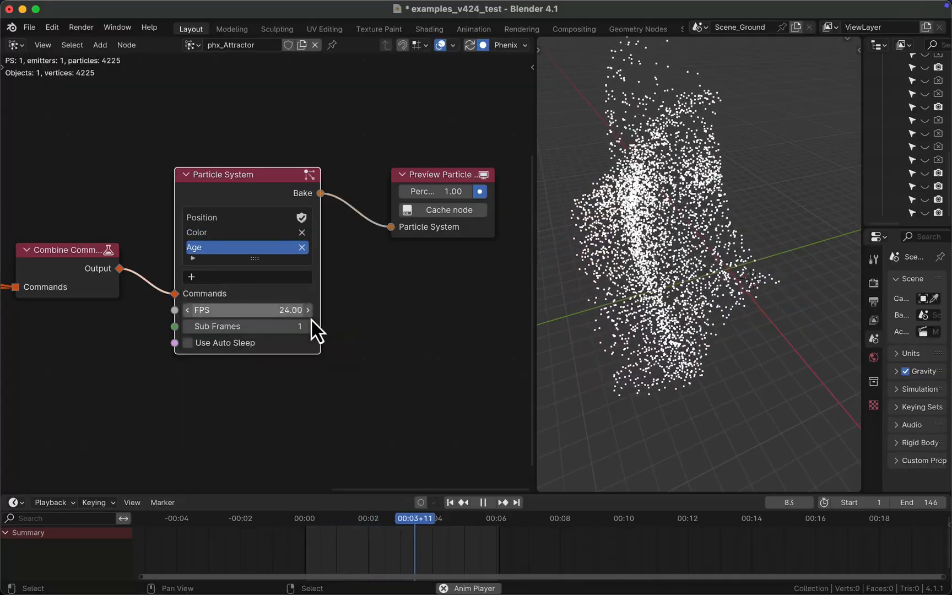
{"action": "left_click", "coordinate": [239, 278]}
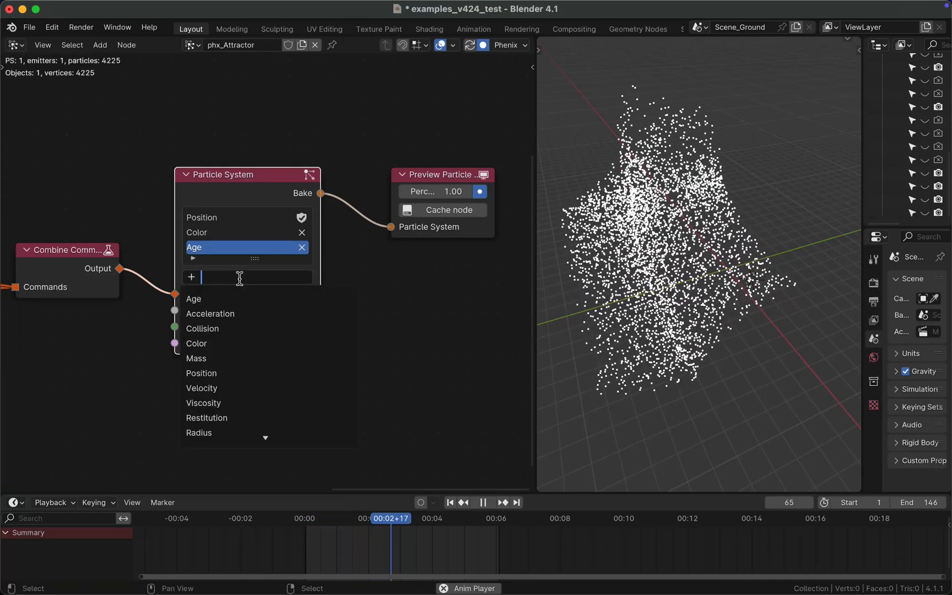
{"action": "left_click", "coordinate": [249, 390]}
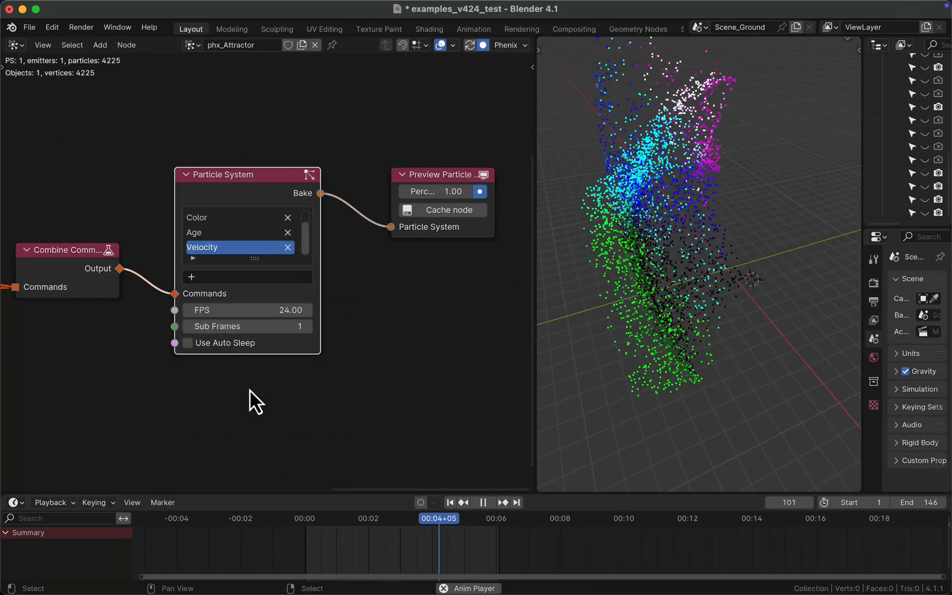
Preview the particles by the Age attribute and by the Position attribute in the Particle System node
{"action": "left_click", "coordinate": [218, 234]}
{"action": "scroll", "coordinate": [218, 231], "scroll_direction": "up", "scroll_amount": 1}
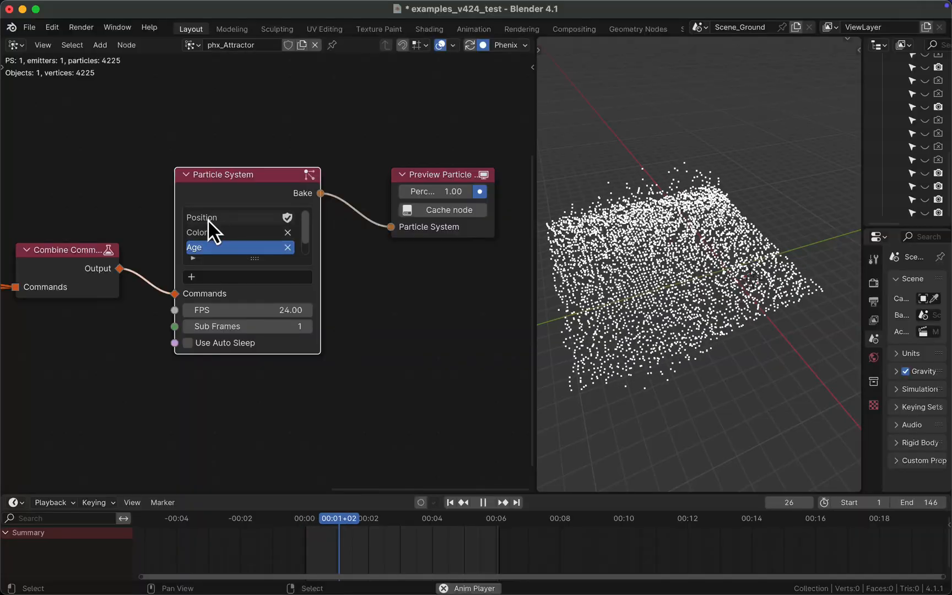
{"action": "left_click", "coordinate": [208, 219]}
{"action": "scroll", "coordinate": [248, 244], "scroll_direction": "down", "scroll_amount": 1}
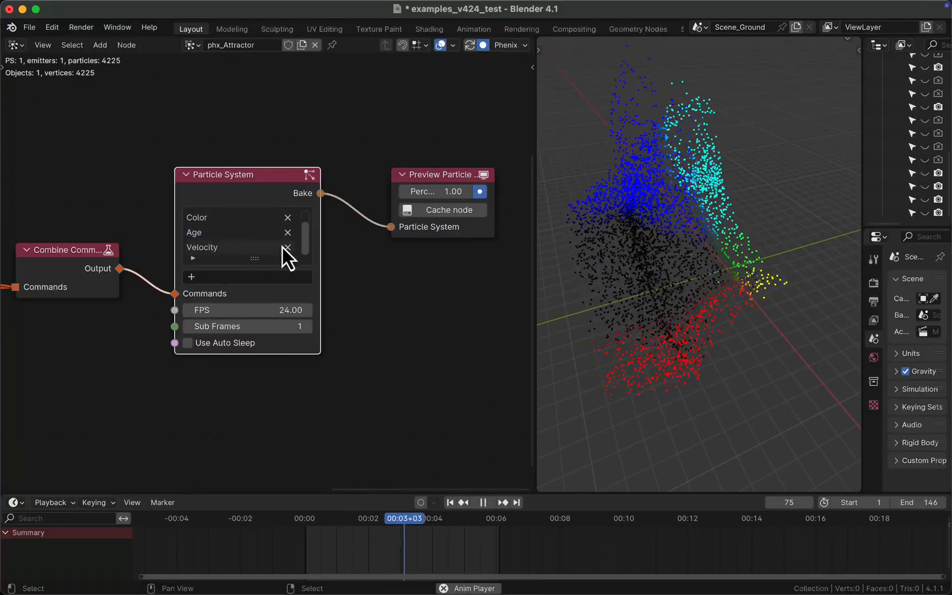
Widen the Particle System node slightly and remove its Velocity, Age and Color attributes, leaving only Position
{"action": "left_click_drag", "start_coordinate": [168, 207], "coordinate": [155, 207]}
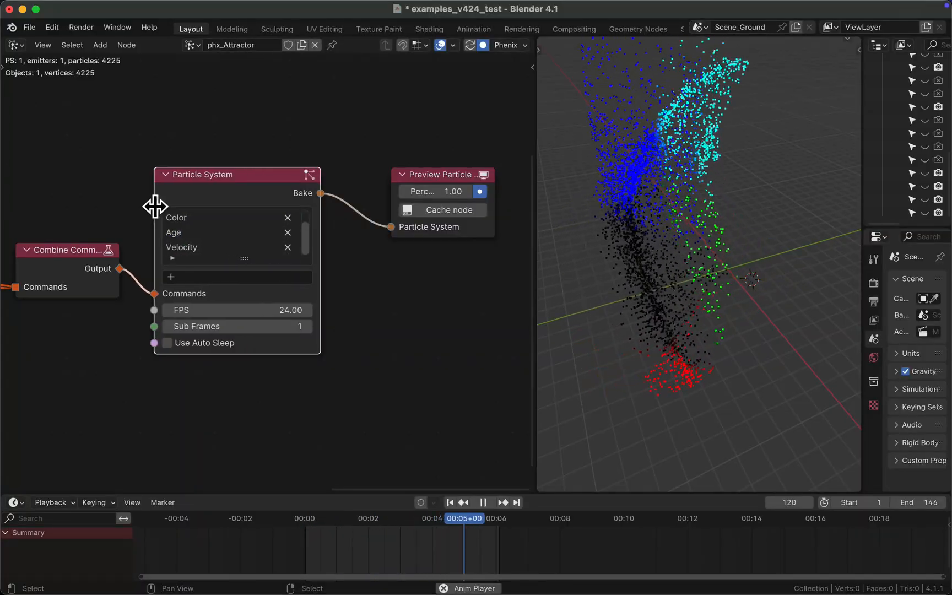
{"action": "left_click", "coordinate": [287, 248]}
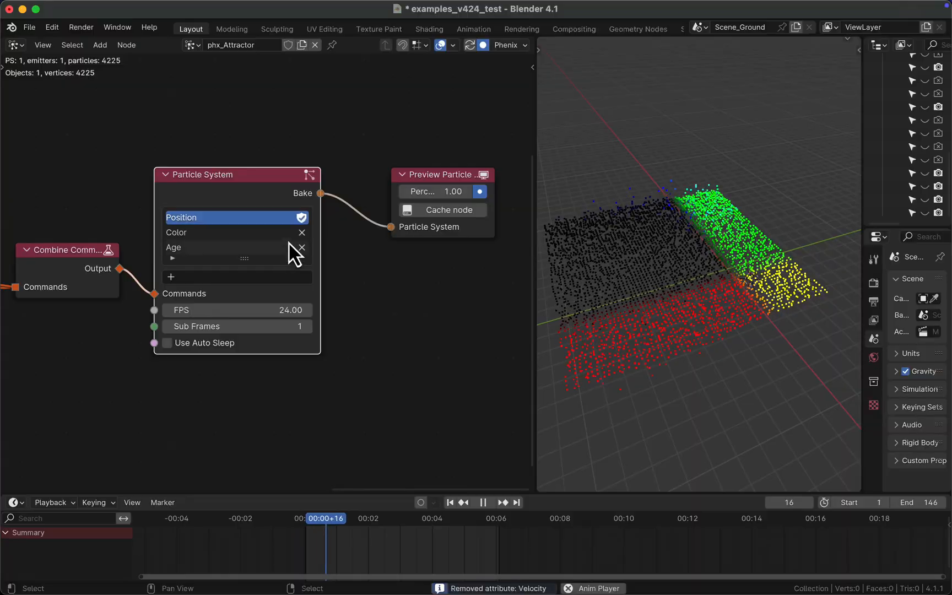
{"action": "scroll", "coordinate": [282, 246], "scroll_direction": "down", "scroll_amount": 2}
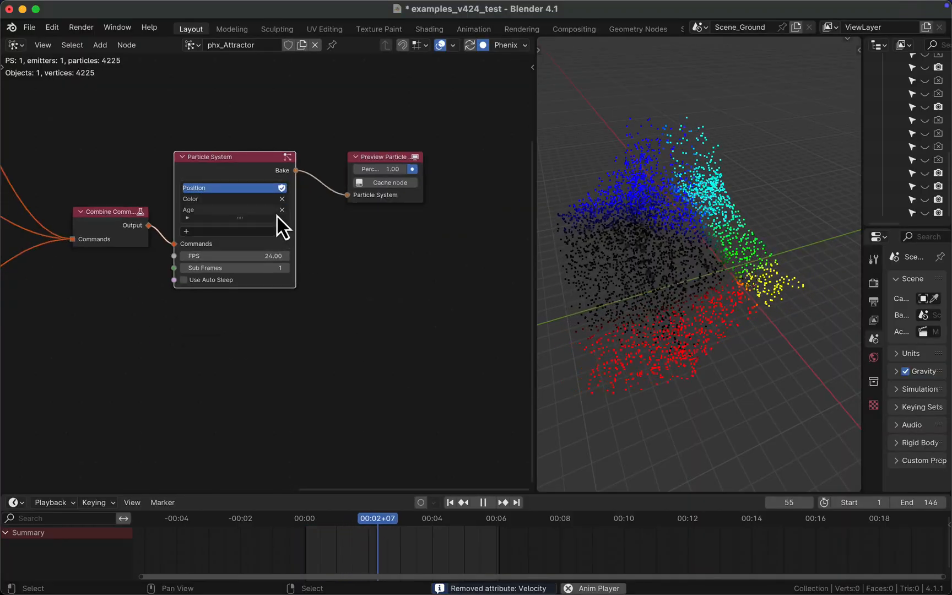
{"action": "scroll", "coordinate": [276, 215], "scroll_direction": "up", "scroll_amount": 2}
{"action": "left_click_drag", "start_coordinate": [324, 212], "coordinate": [370, 272], "text": "alt"}
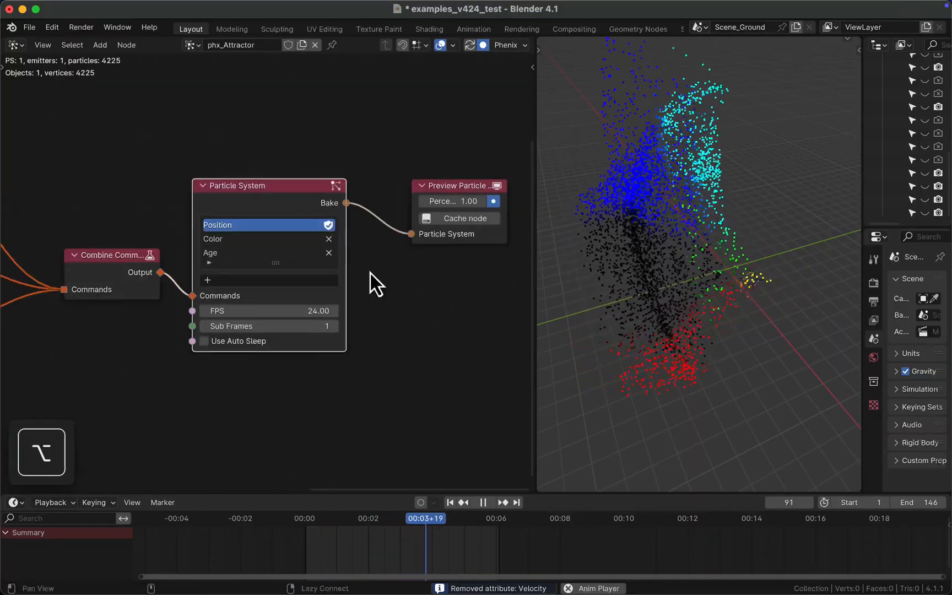
{"action": "left_click", "coordinate": [328, 253]}
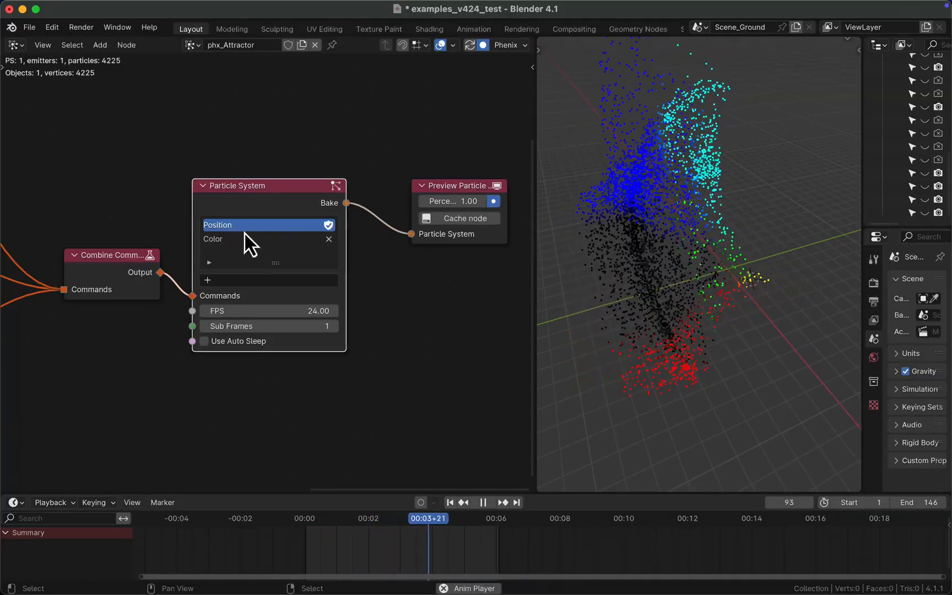
{"action": "left_click", "coordinate": [329, 240]}
{"action": "left_click_drag", "start_coordinate": [221, 147], "coordinate": [253, 172], "text": "alt"}
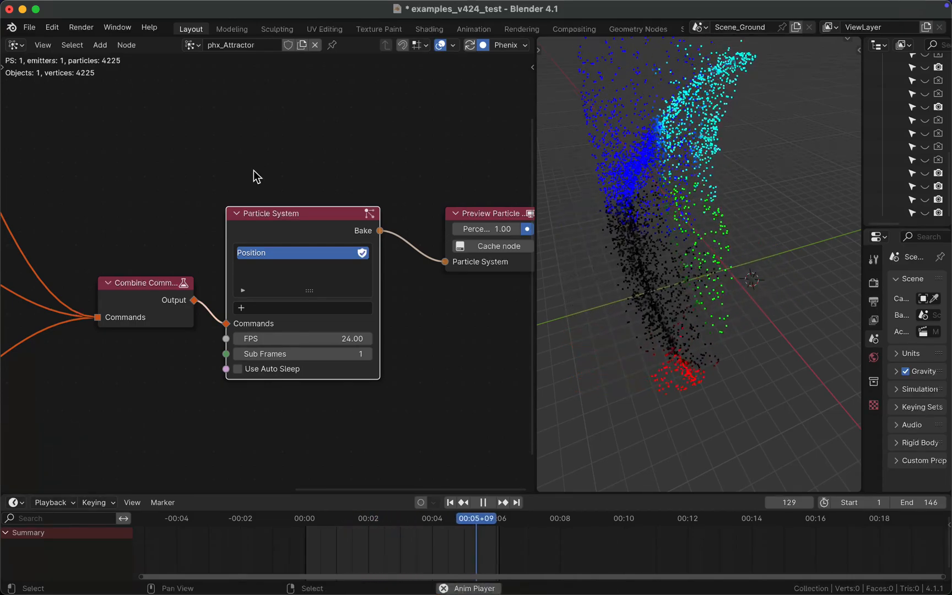
Add a Custom Attribute node above the Combine Commands node and name its attribute "my attr"
{"action": "scroll", "coordinate": [254, 171], "scroll_direction": "down", "scroll_amount": 2}
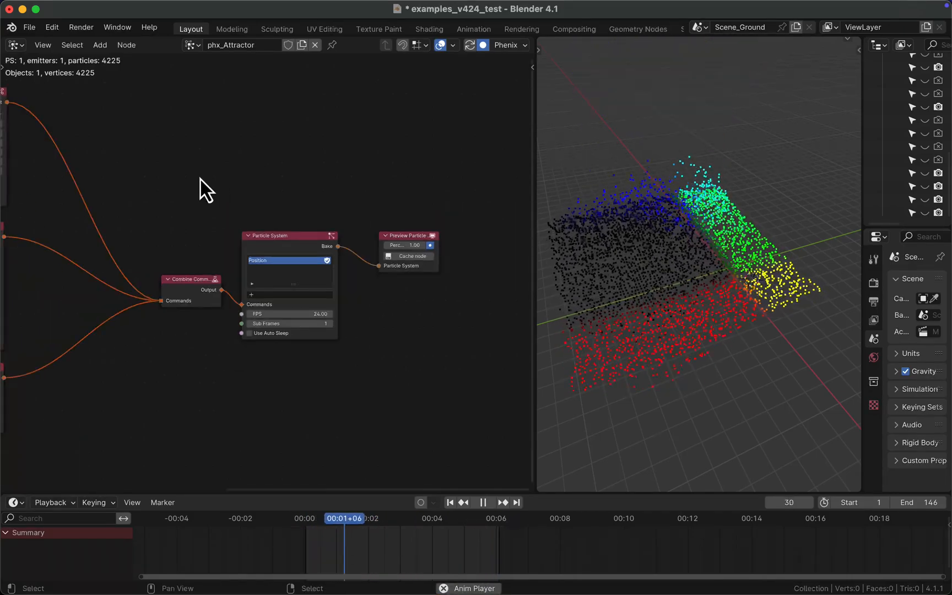
{"action": "scroll", "coordinate": [200, 176], "scroll_direction": "up", "scroll_amount": 2}
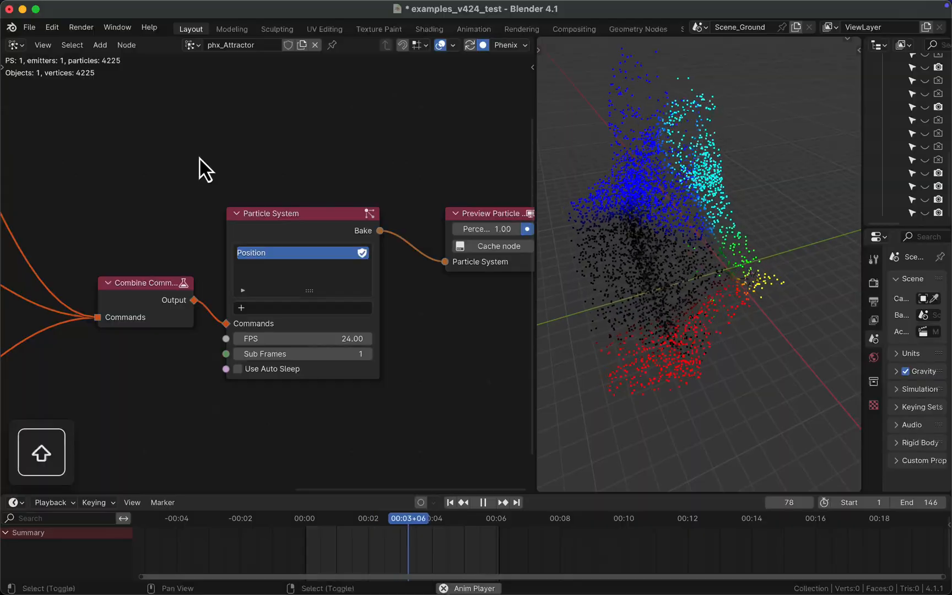
{"action": "key", "text": "shift+a"}
{"action": "mouse_move", "coordinate": [199, 156]}
{"action": "type", "text": "cust"}
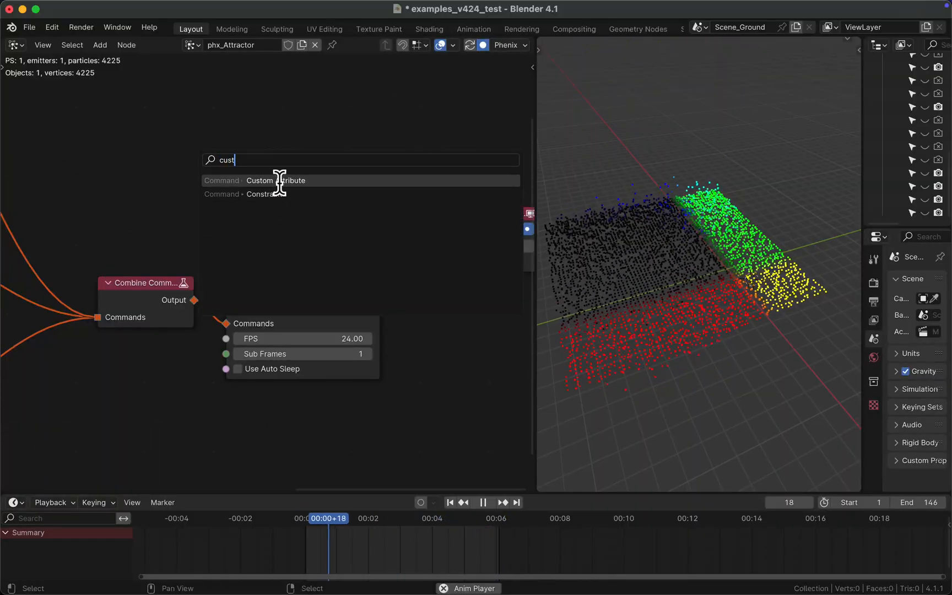
{"action": "left_click", "coordinate": [278, 180]}
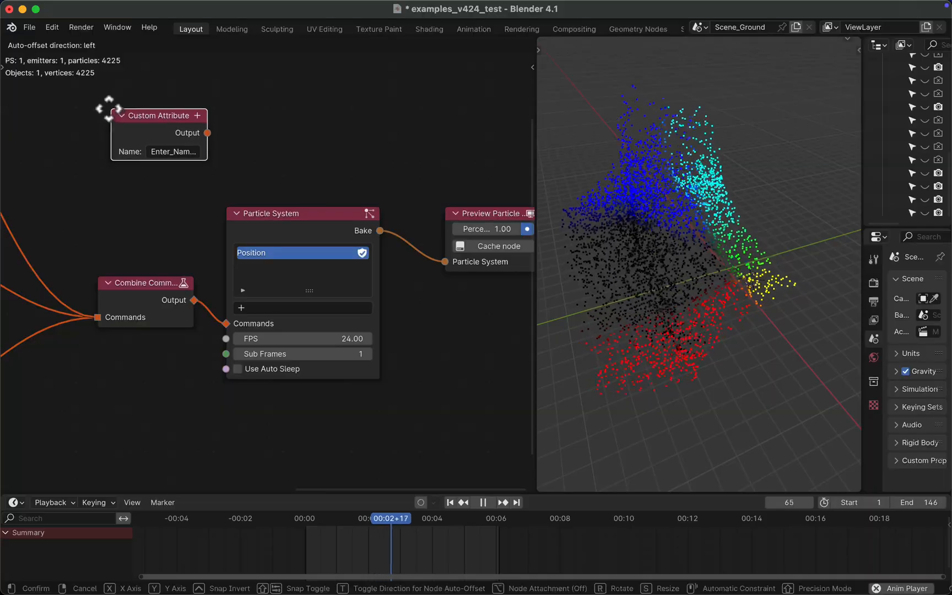
{"action": "left_click", "coordinate": [108, 106]}
{"action": "left_click", "coordinate": [165, 151]}
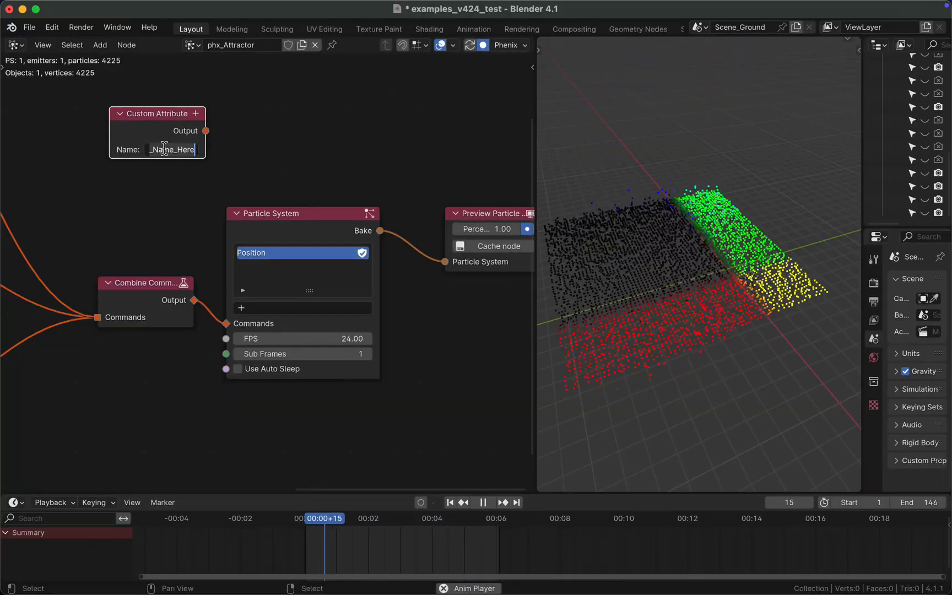
{"action": "type", "text": "my attr"}
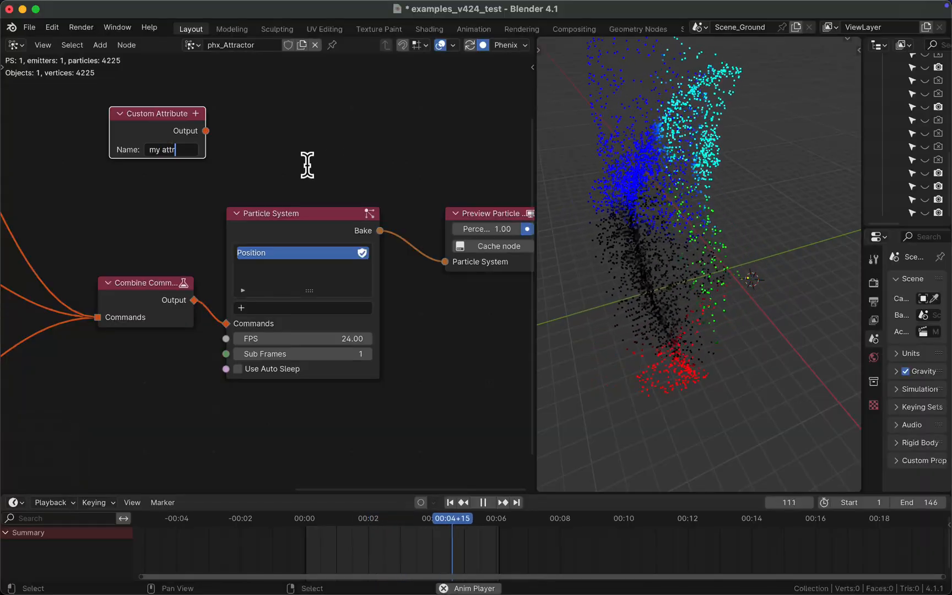
{"action": "key", "text": "Return"}
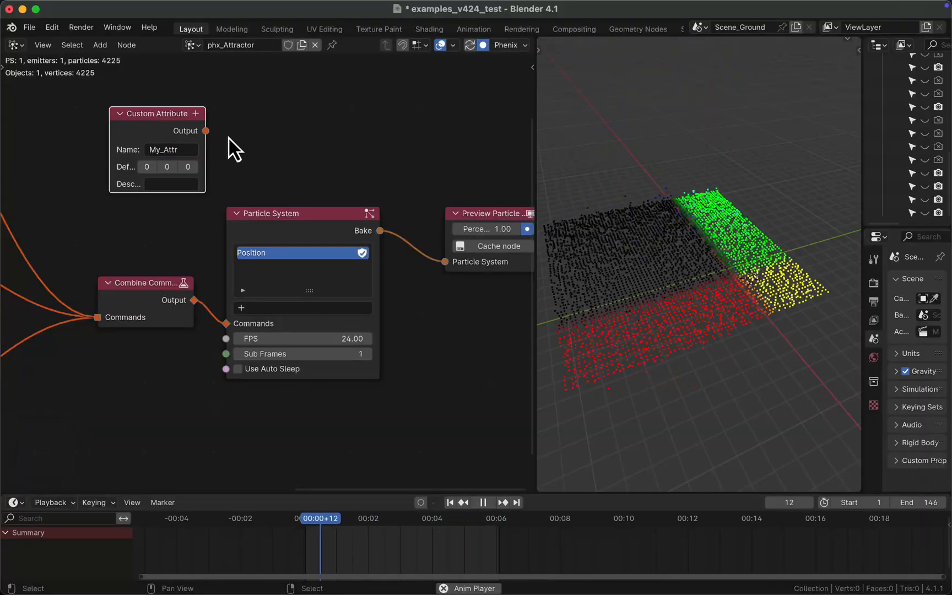
Connect the Custom Attribute output to the Combine Commands input and place the widened Custom Attribute node slightly higher
{"action": "left_click_drag", "start_coordinate": [205, 147], "coordinate": [113, 317]}
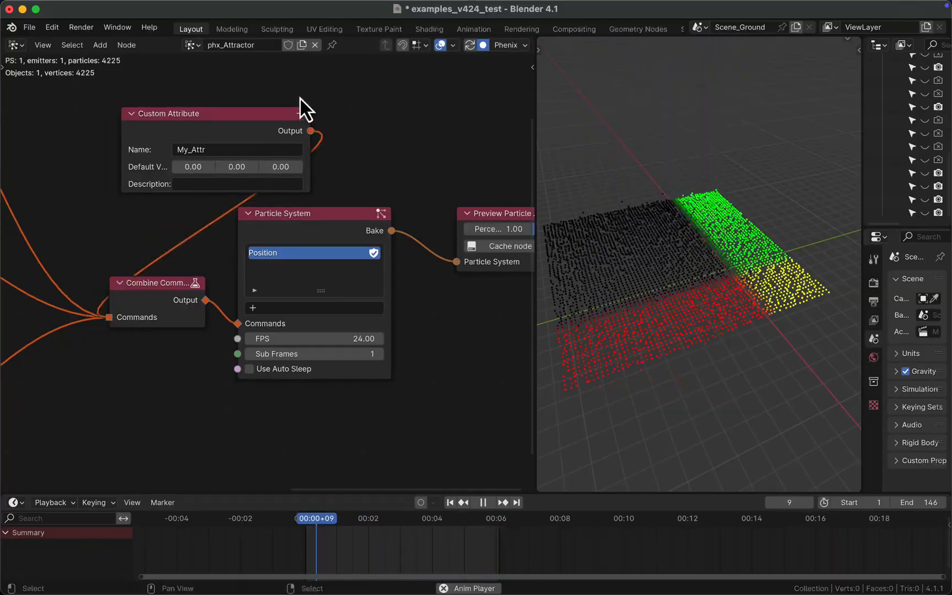
{"action": "left_click_drag", "start_coordinate": [274, 115], "coordinate": [250, 92]}
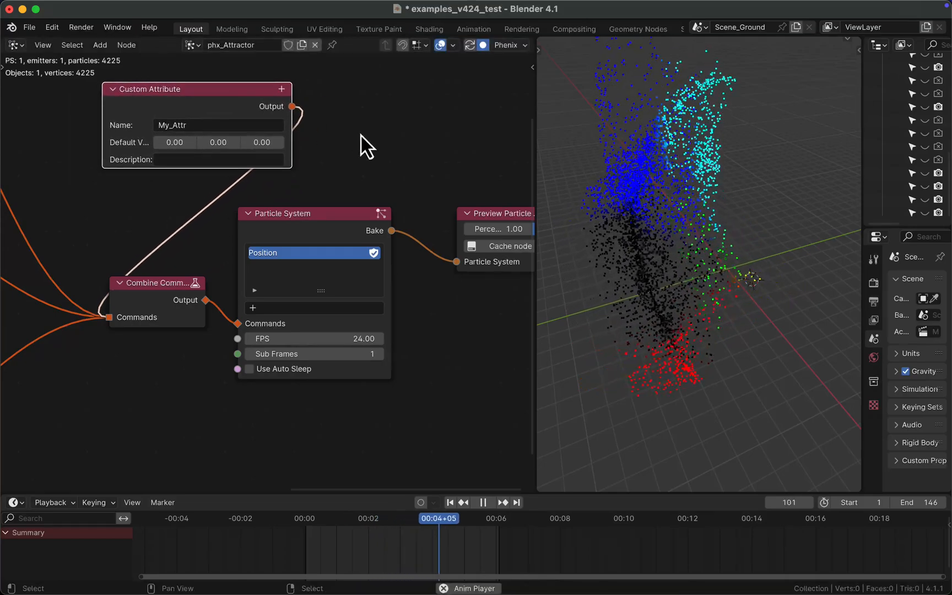
Add the My_Attr attribute to the Particle System node's attribute list
{"action": "left_click_drag", "start_coordinate": [361, 135], "coordinate": [430, 197], "text": "alt"}
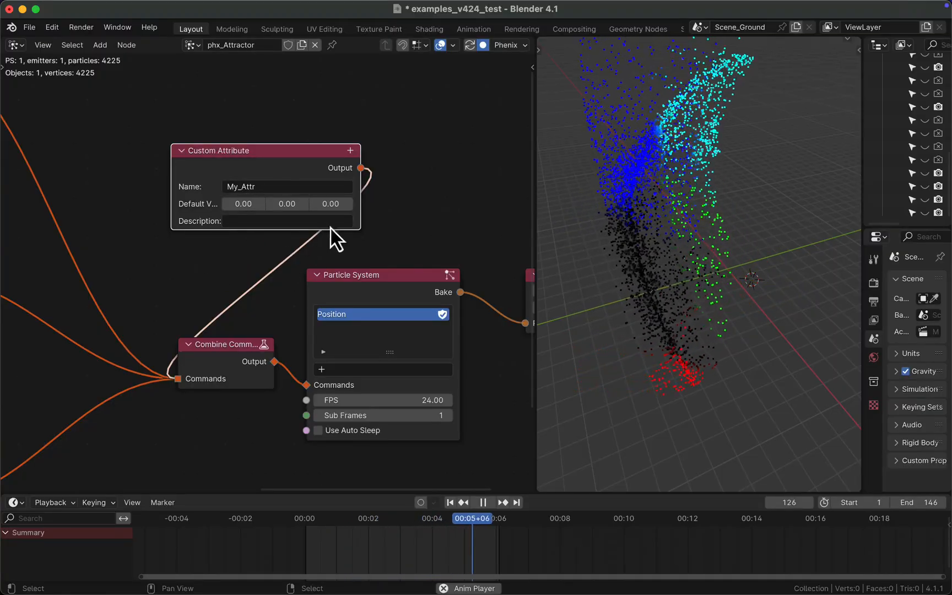
{"action": "left_click", "coordinate": [349, 372]}
{"action": "left_click", "coordinate": [353, 391]}
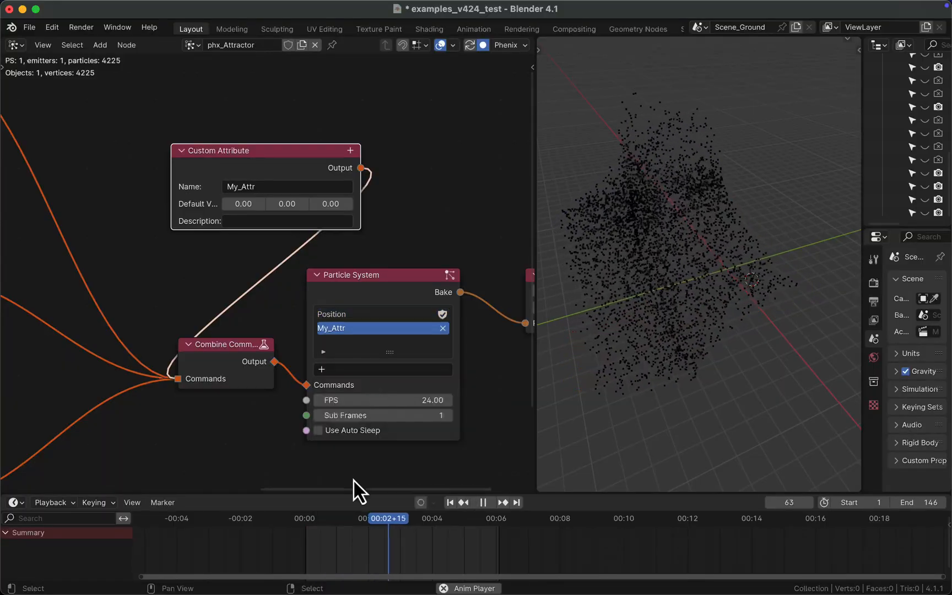
Set the third default value of My_Attr to 1 and restart the animation from its first frame
{"action": "left_click", "coordinate": [329, 207]}
{"action": "type", "text": "1"}
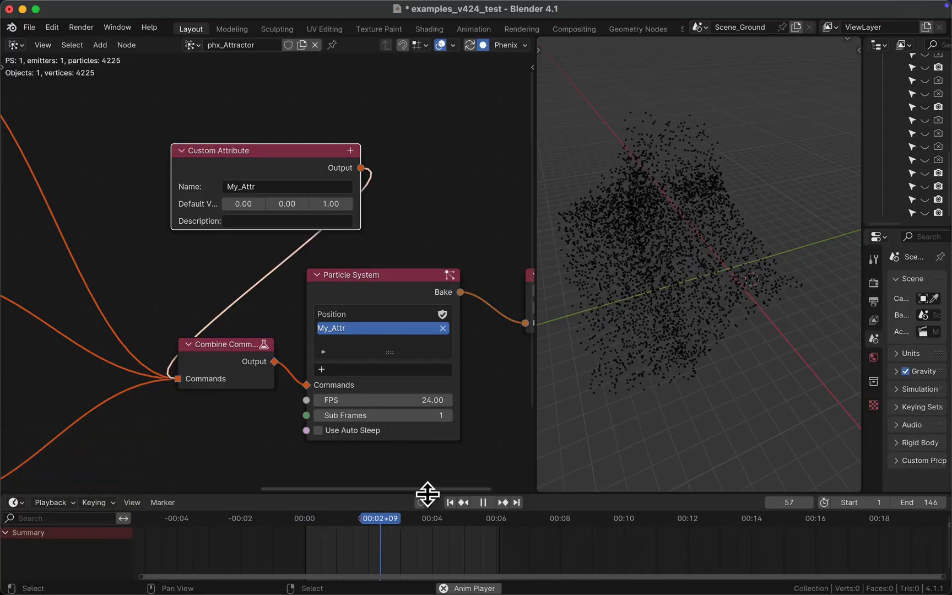
{"action": "left_click", "coordinate": [449, 502]}
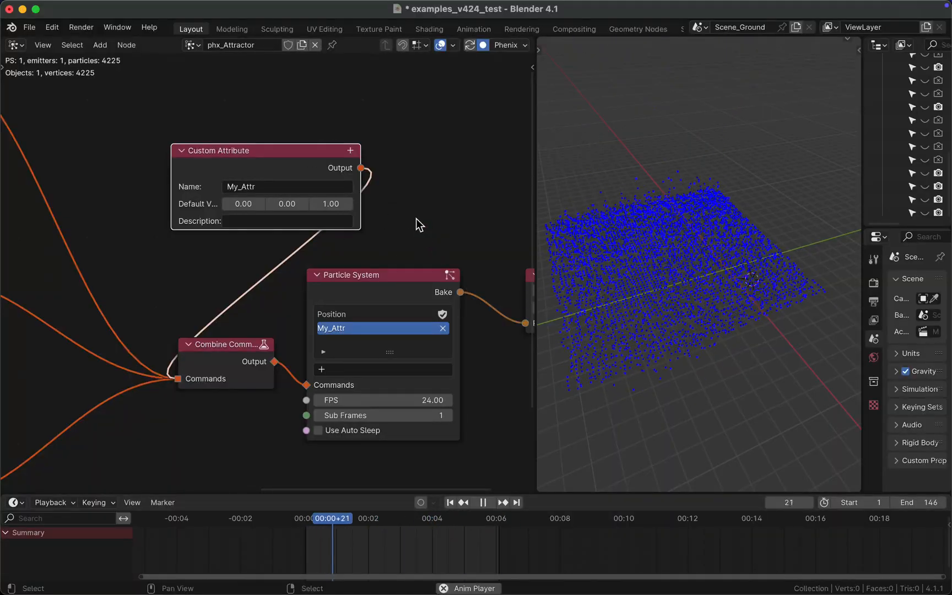
Give the Custom Attribute node the description "Great description" and move the node to just above the Particle System node
{"action": "left_click", "coordinate": [289, 221]}
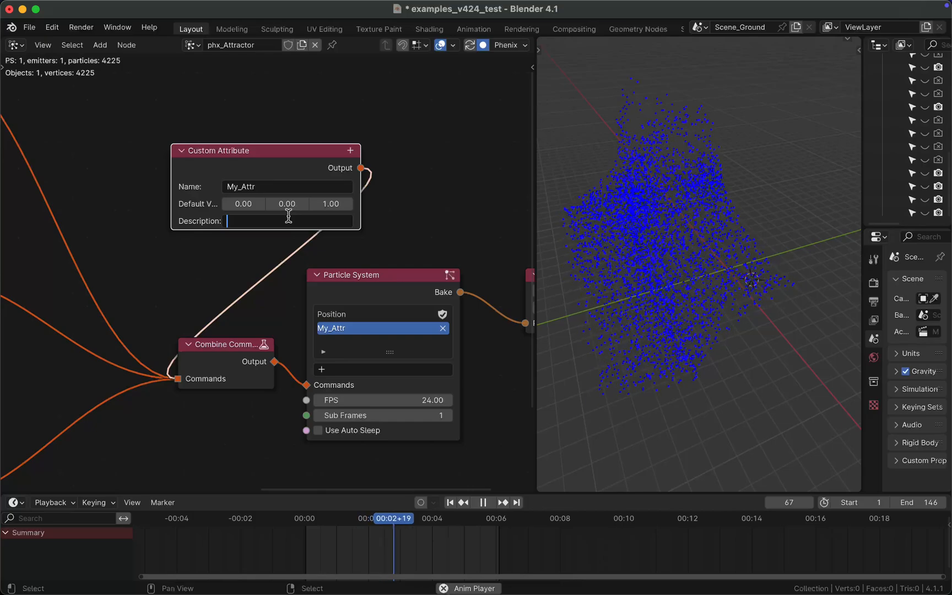
{"action": "type", "text": "Great descriptio"}
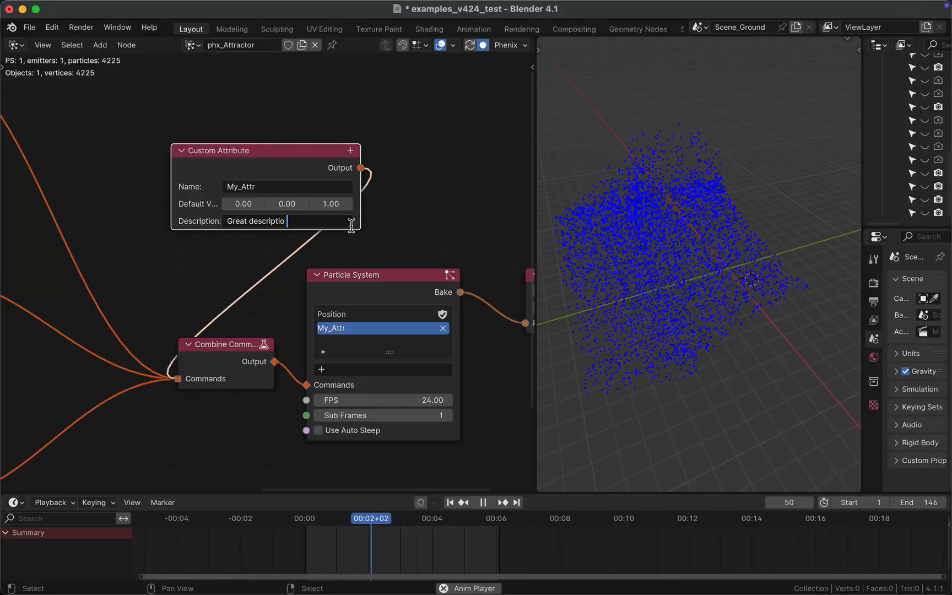
{"action": "key", "text": "BackSpace"}
{"action": "type", "text": "on"}
{"action": "key", "text": "Return"}
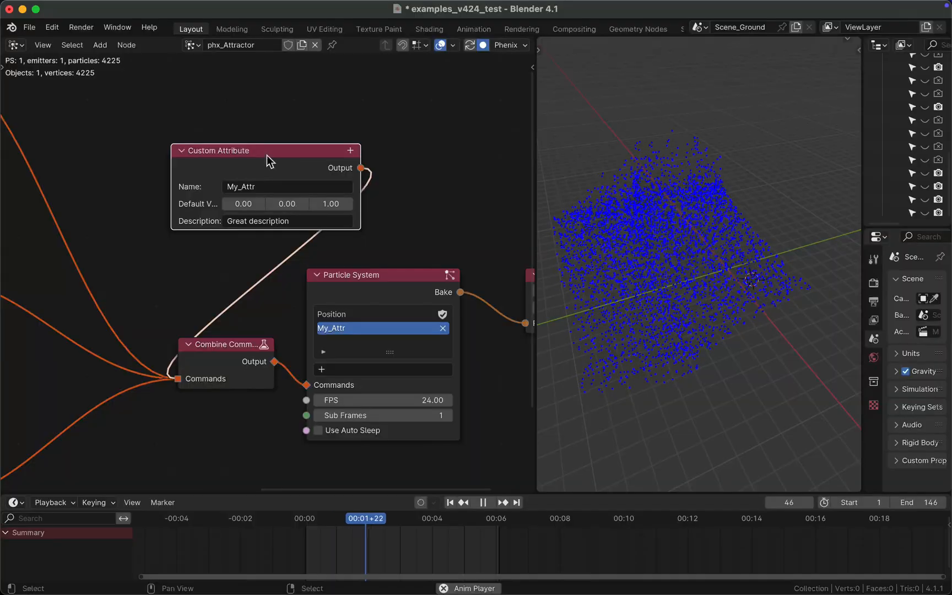
{"action": "left_click_drag", "start_coordinate": [267, 155], "coordinate": [397, 123]}
Add an Apply Procedure node beside the Custom Attribute node, on its left
{"action": "scroll", "coordinate": [399, 122], "scroll_direction": "down", "scroll_amount": 1}
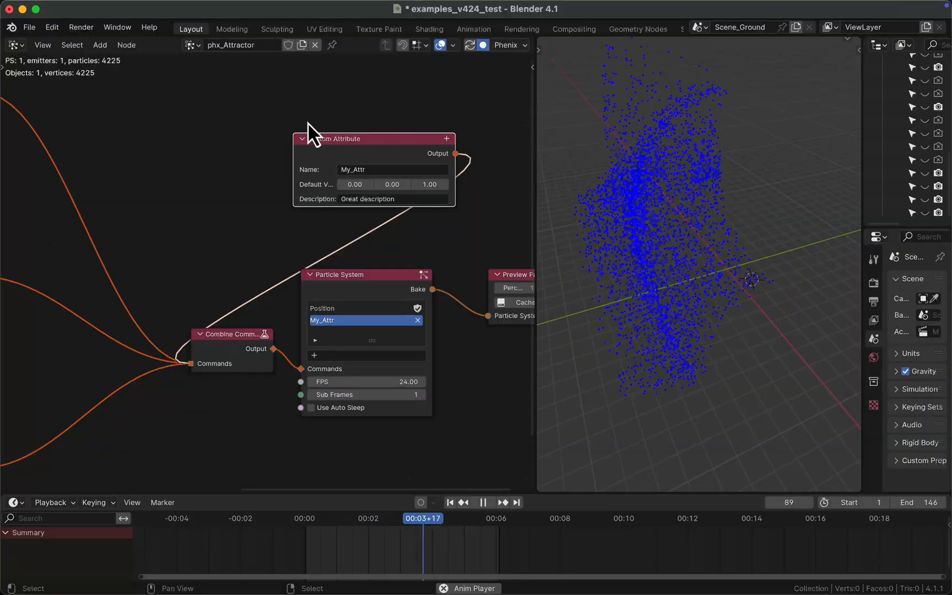
{"action": "left_click_drag", "start_coordinate": [242, 147], "coordinate": [289, 198], "text": "alt"}
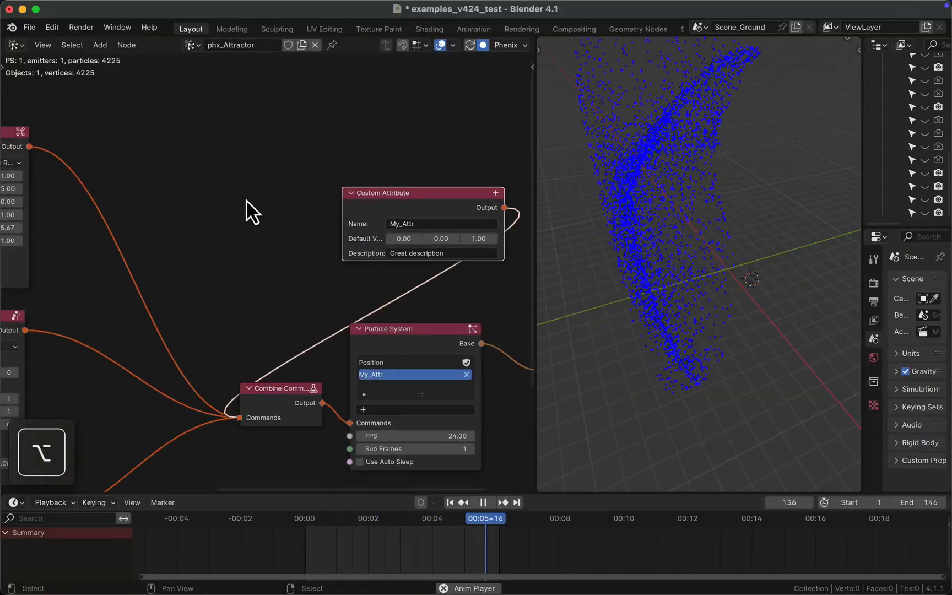
{"action": "key", "text": "shift+a"}
{"action": "left_click", "coordinate": [244, 197]}
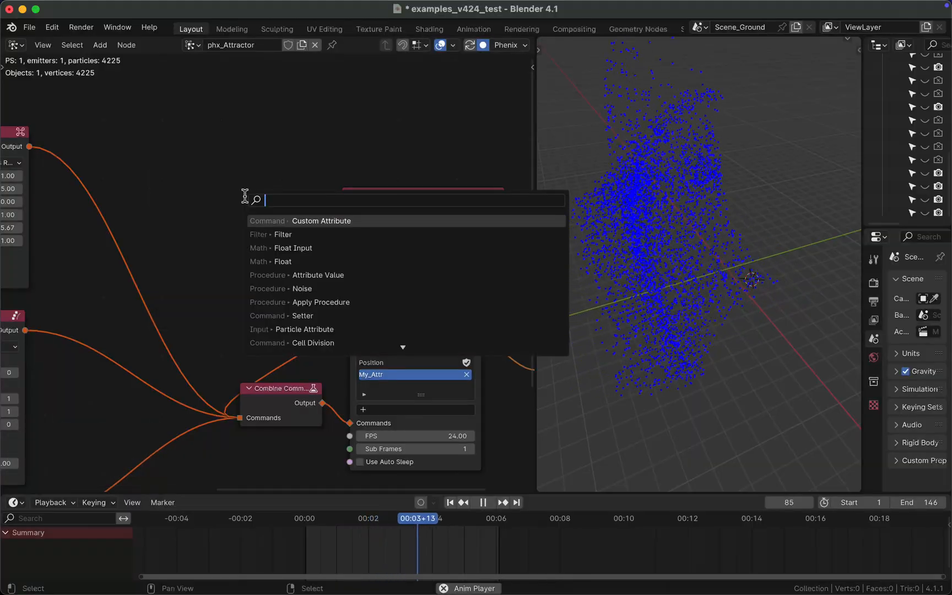
{"action": "type", "text": "appl"}
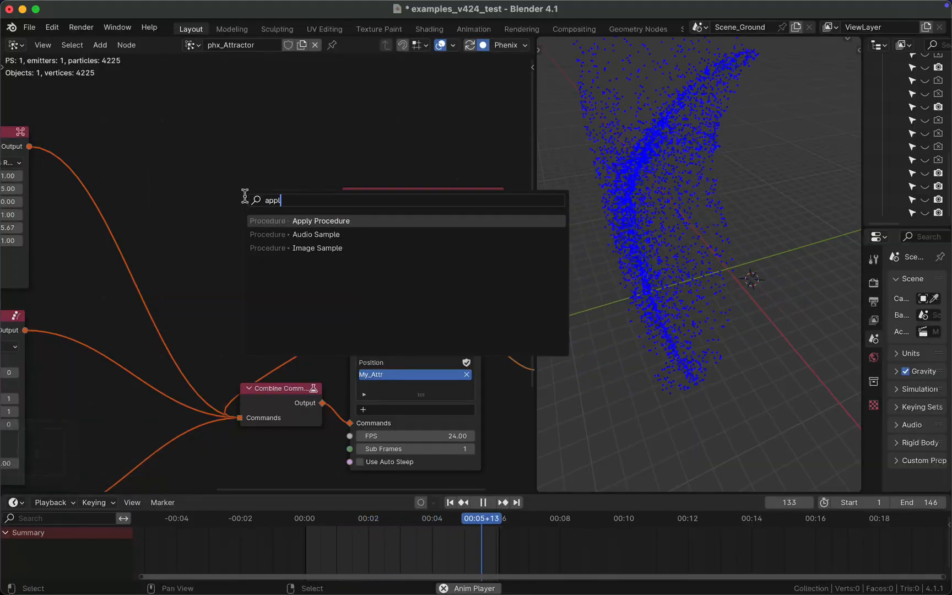
{"action": "key", "text": "Return"}
{"action": "left_click", "coordinate": [225, 181]}
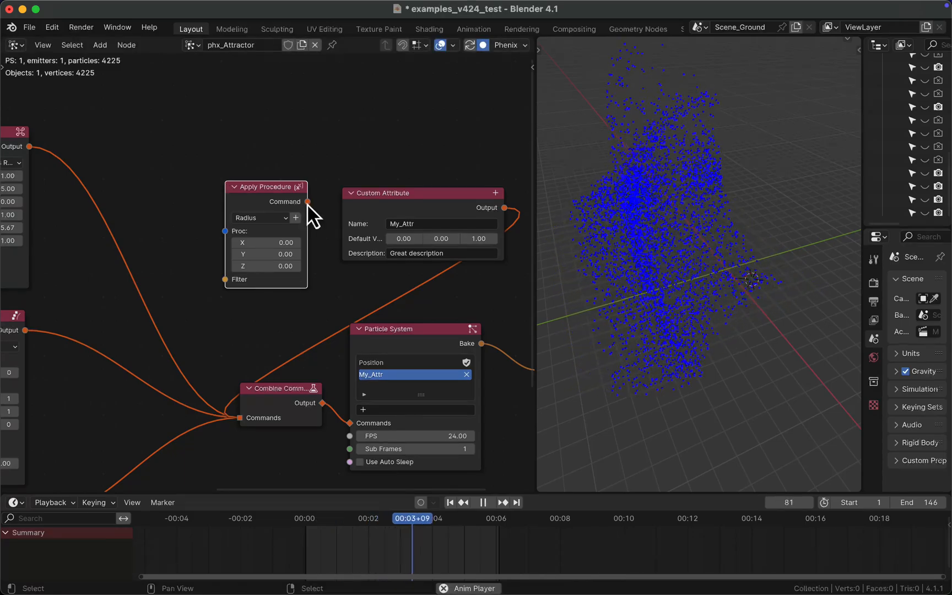
Connect the Apply Procedure's Command output to the Combine Commands input and set its attribute to the custom My_Attr
{"action": "left_click_drag", "start_coordinate": [307, 202], "coordinate": [244, 416]}
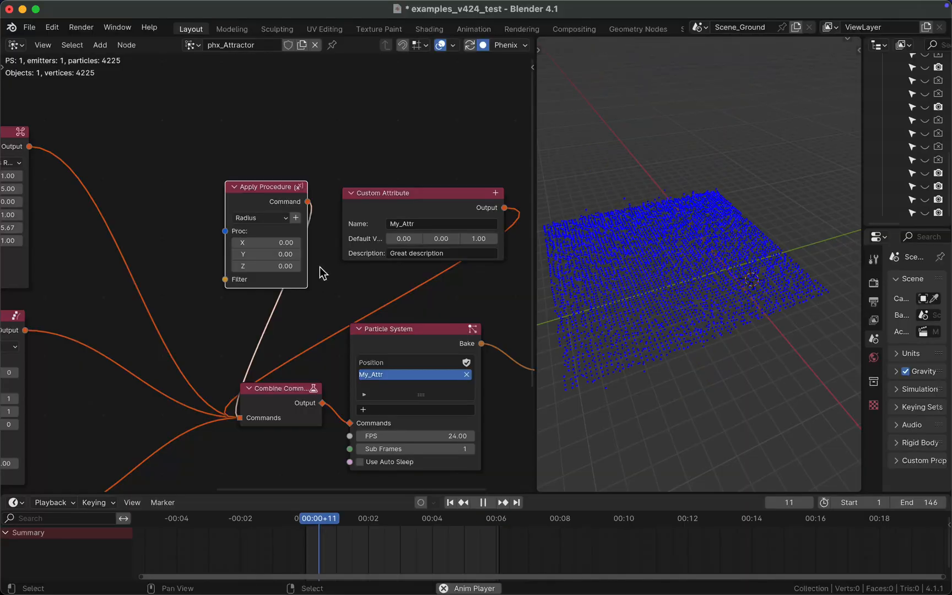
{"action": "scroll", "coordinate": [315, 238], "scroll_direction": "up", "scroll_amount": 1}
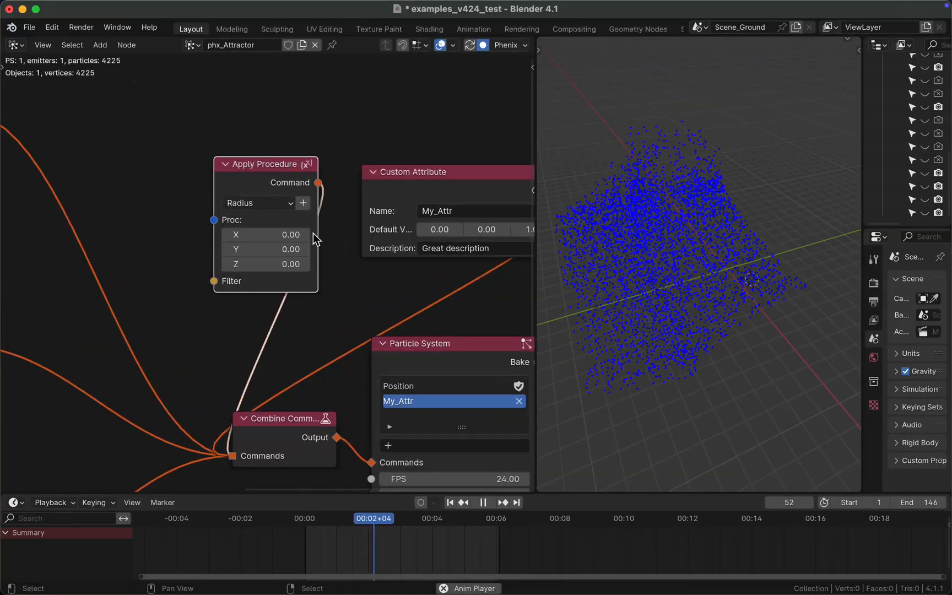
{"action": "left_click", "coordinate": [264, 202]}
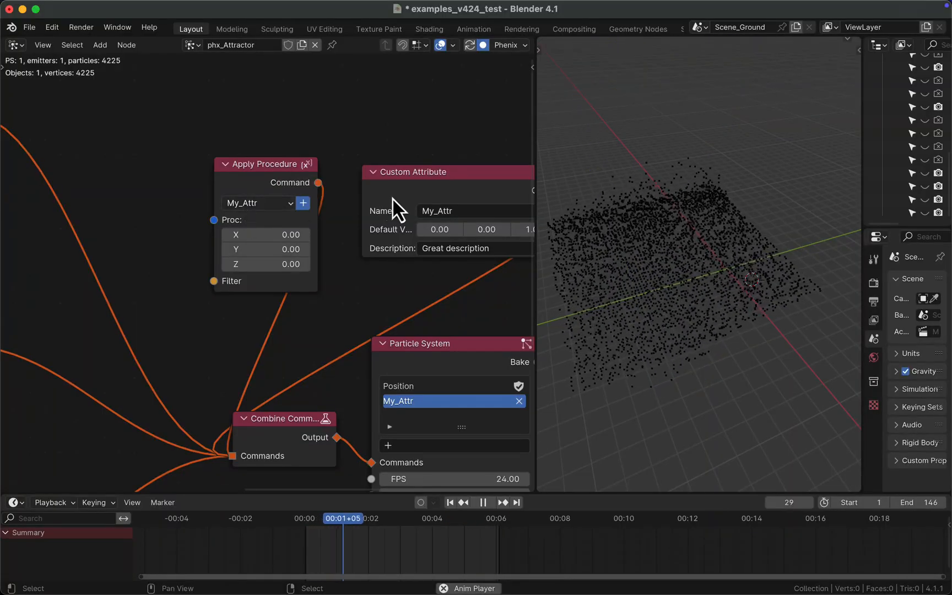
Duplicate the Custom Attribute node, place the copy above the original and name its attribute "Other"
{"action": "left_click_drag", "start_coordinate": [450, 150], "coordinate": [304, 192], "text": "alt"}
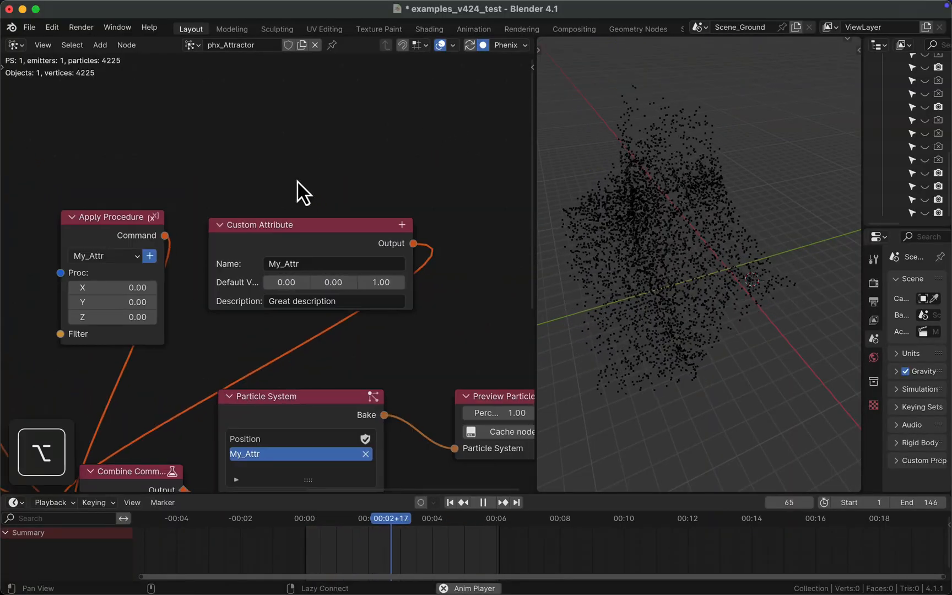
{"action": "left_click", "coordinate": [296, 236]}
{"action": "key", "text": "shift+d"}
{"action": "left_click", "coordinate": [302, 125]}
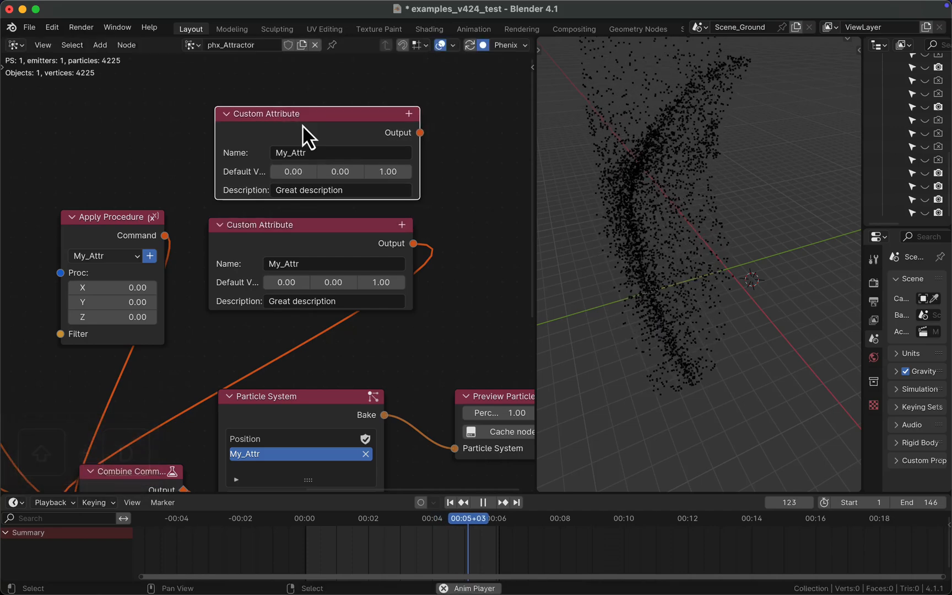
{"action": "type", "text": "Other"}
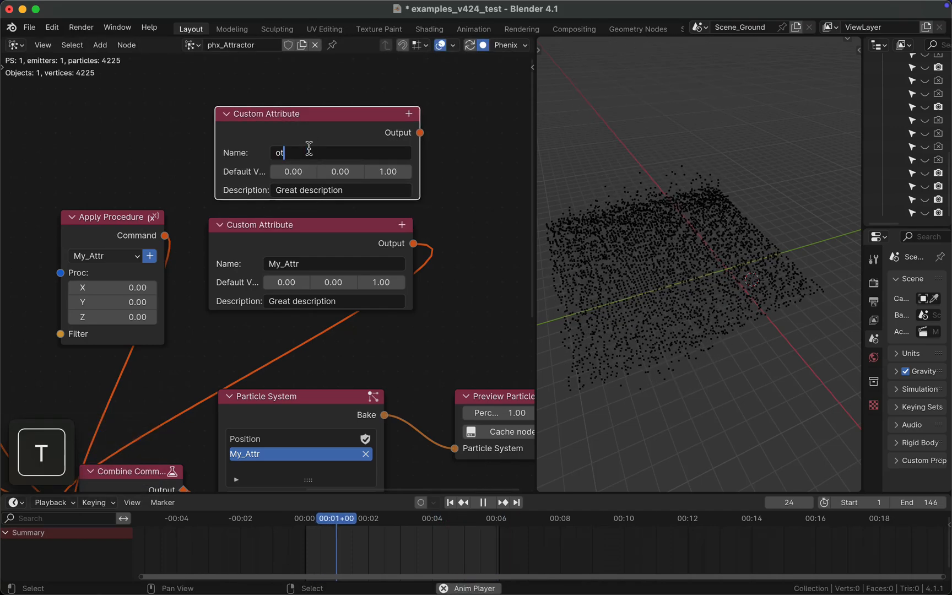
{"action": "key", "text": "Return"}
Switch the Apply Procedure's attribute to Other and back to My_Attr, and delete the duplicated Custom Attribute node
{"action": "left_click", "coordinate": [110, 256]}
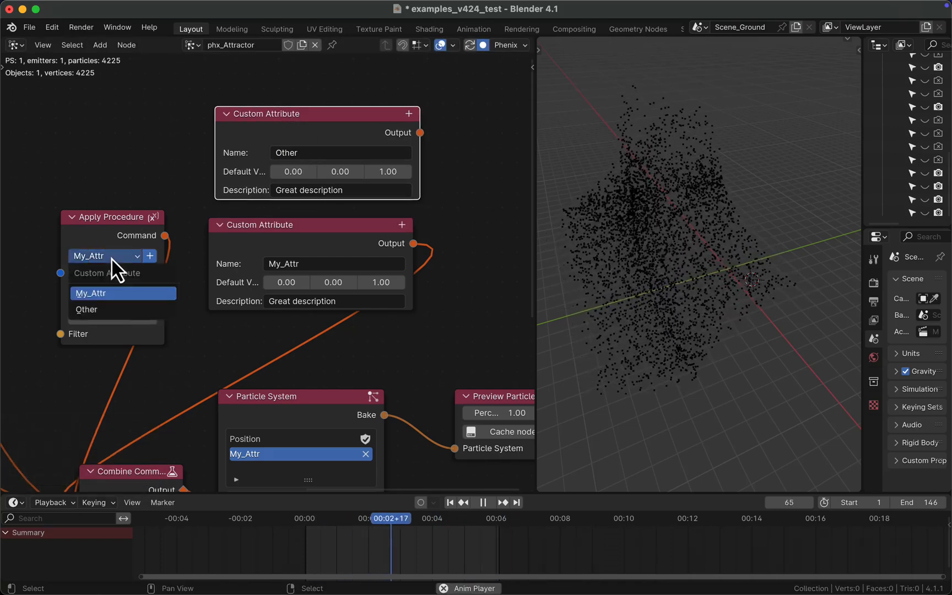
{"action": "left_click", "coordinate": [101, 310]}
{"action": "left_click", "coordinate": [108, 255]}
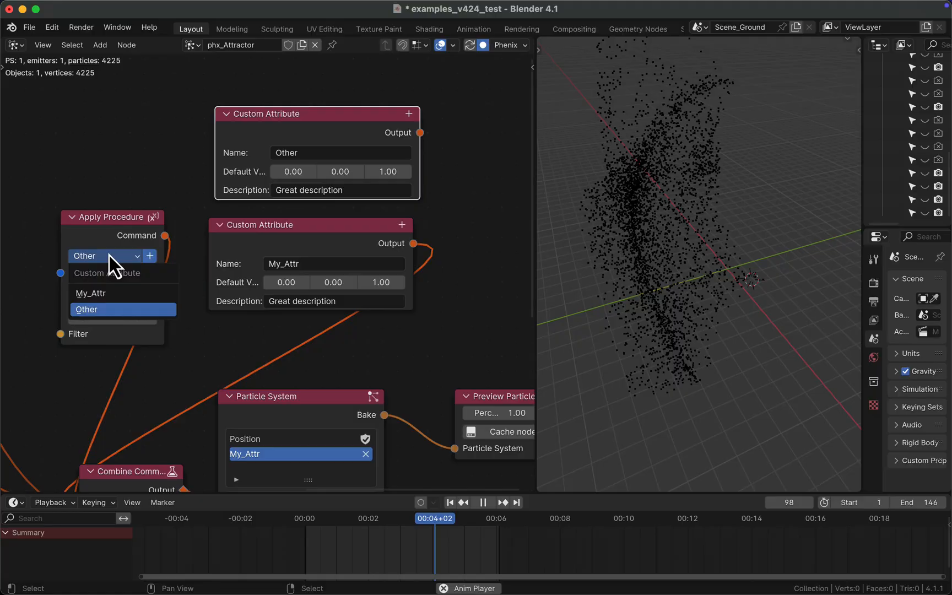
{"action": "left_click", "coordinate": [108, 295]}
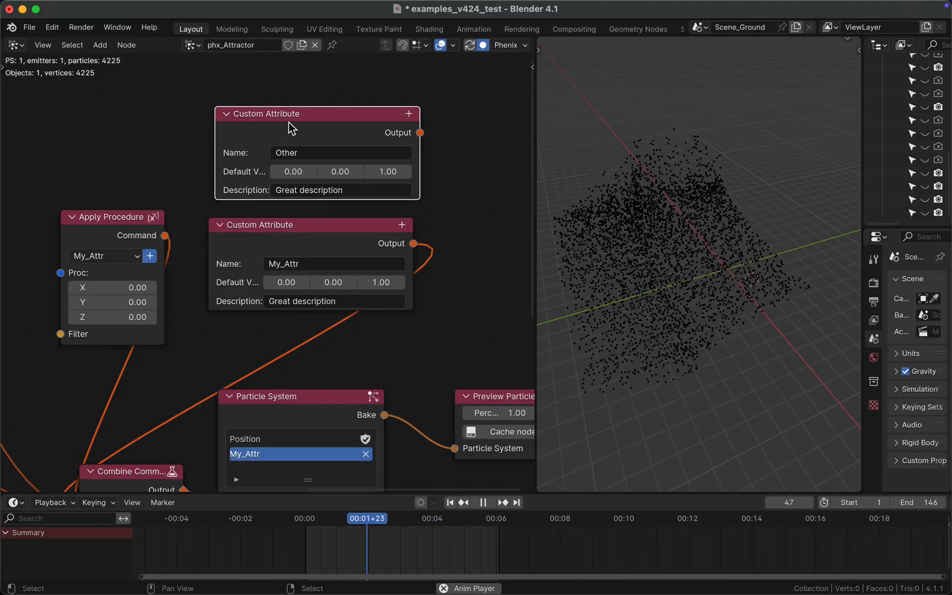
{"action": "key", "text": "x"}
Move the Apply Procedure and Custom Attribute nodes together to the free space above the Attractor node
{"action": "scroll", "coordinate": [248, 174], "scroll_direction": "down", "scroll_amount": 3}
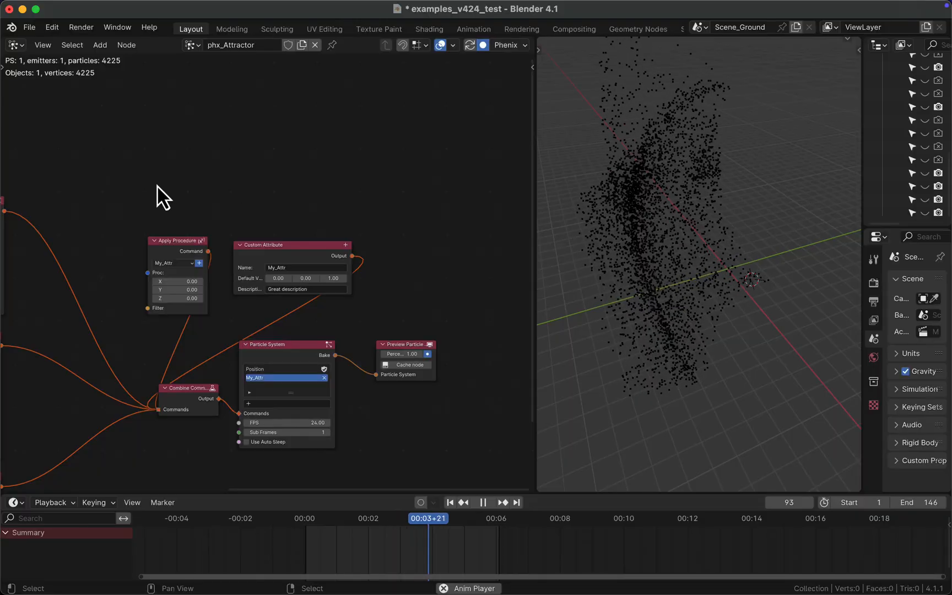
{"action": "scroll", "coordinate": [255, 285], "scroll_direction": "down", "scroll_amount": 3}
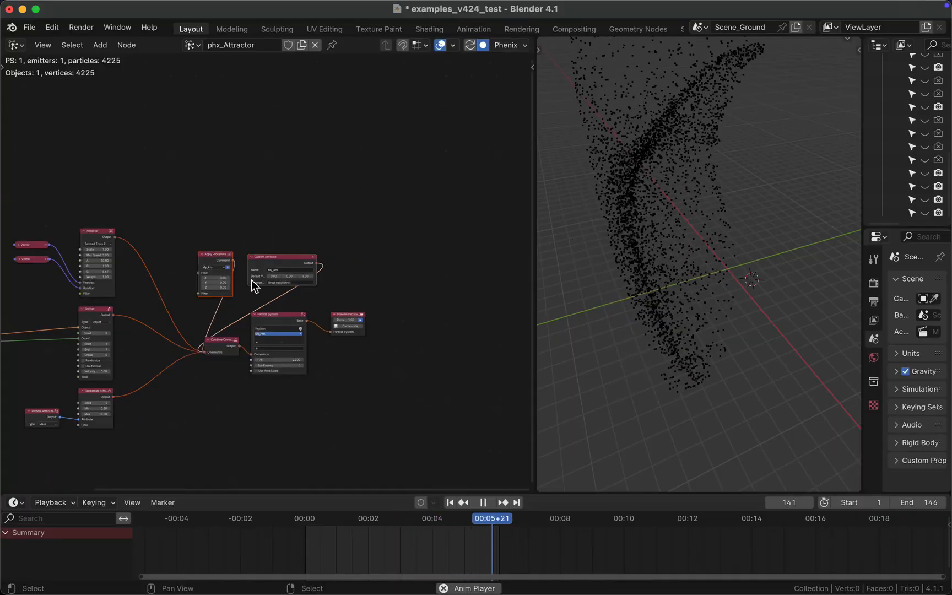
{"action": "key", "text": "g"}
{"action": "left_click", "coordinate": [167, 146]}
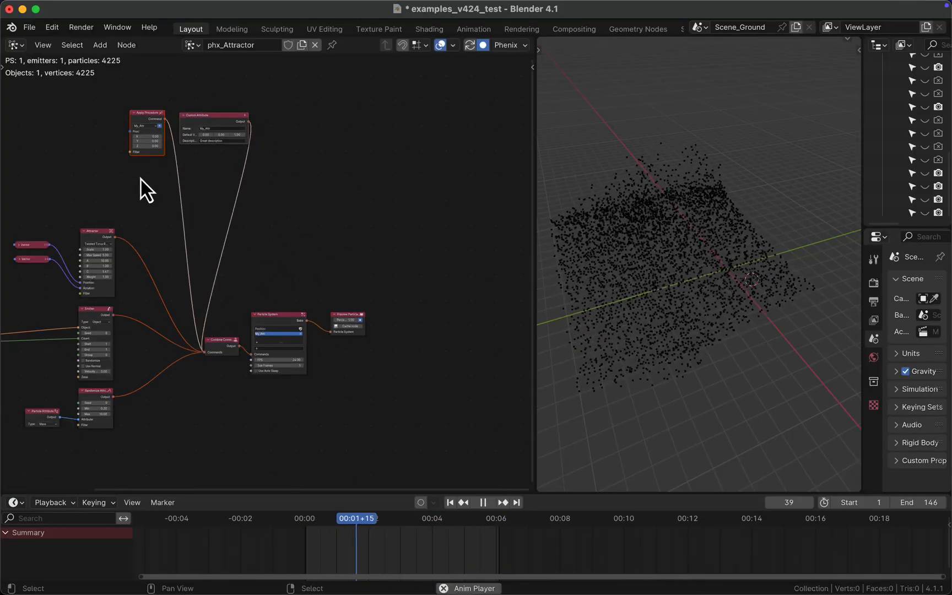
{"action": "scroll", "coordinate": [138, 177], "scroll_direction": "up", "scroll_amount": 5}
{"action": "left_click_drag", "start_coordinate": [139, 177], "coordinate": [284, 333], "text": "alt"}
{"action": "scroll", "coordinate": [277, 298], "scroll_direction": "up", "scroll_amount": 6}
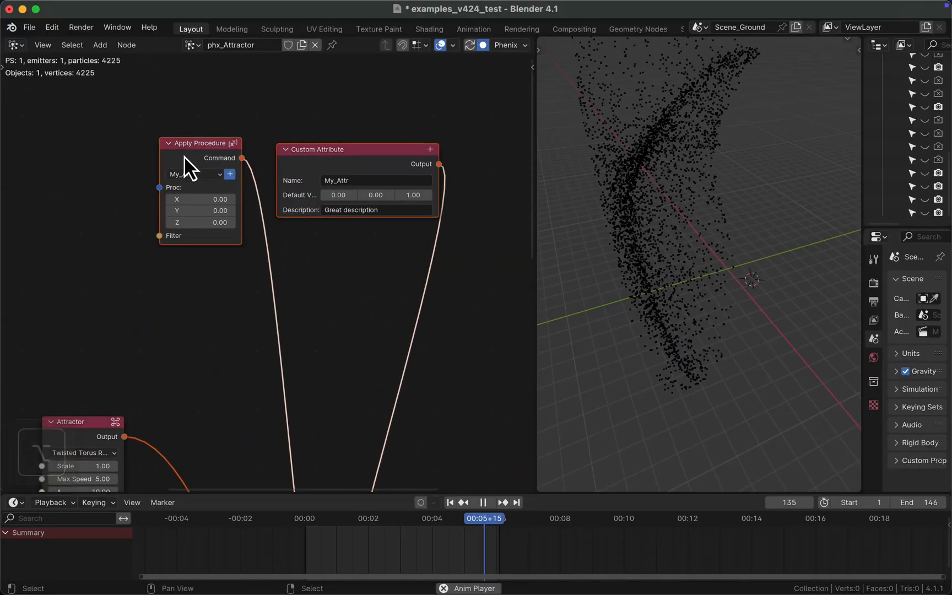
{"action": "left_click", "coordinate": [237, 96]}
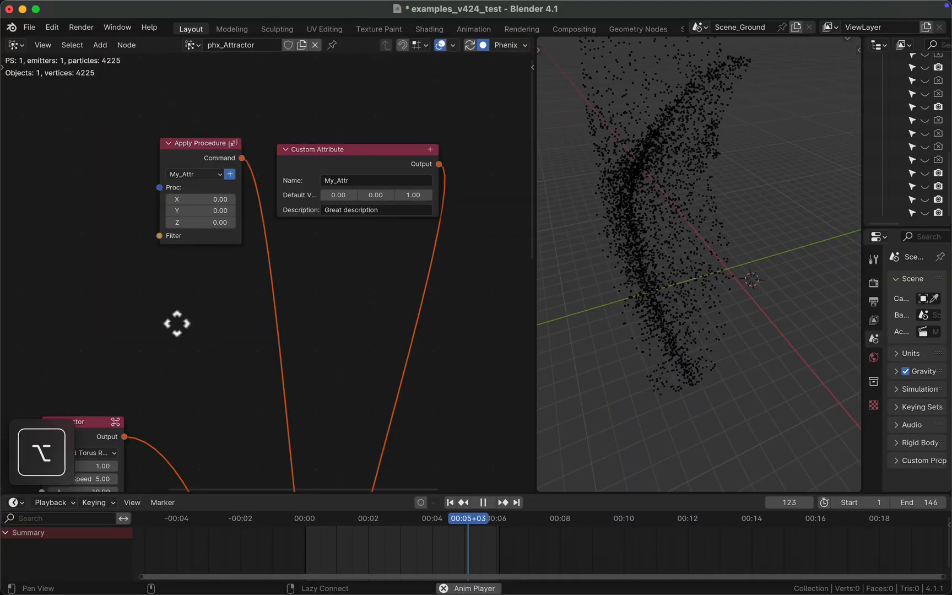
Set the Apply Procedure's X value to 1 and restart the animation from its first frame
{"action": "mouse_move", "coordinate": [177, 322]}
{"action": "left_mouse_down", "text": "alt"}
{"action": "mouse_move", "coordinate": [294, 327]}
{"action": "mouse_move", "coordinate": [181, 319]}
{"action": "left_mouse_up", "text": "alt"}
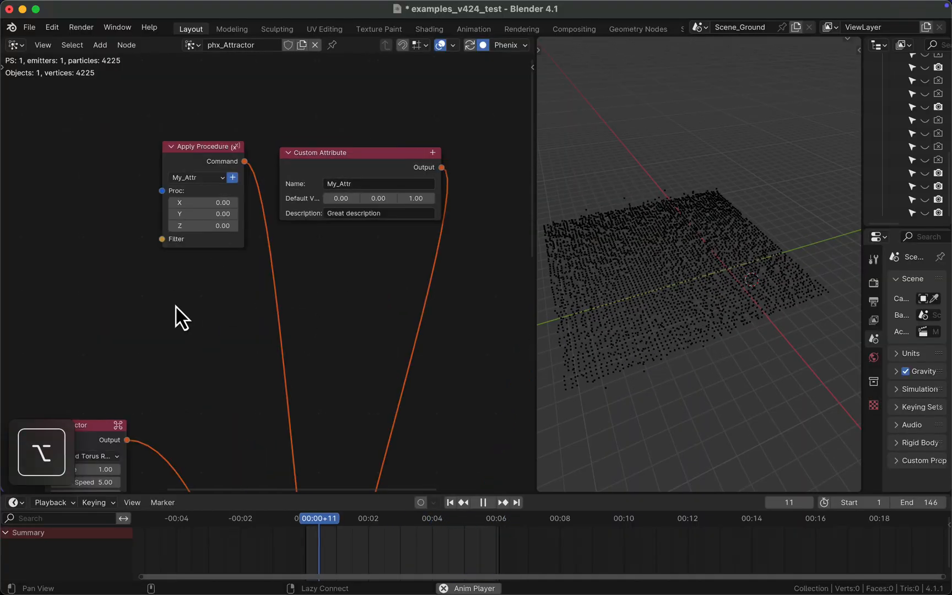
{"action": "left_click", "coordinate": [219, 203]}
{"action": "type", "text": "1"}
{"action": "key", "text": "Return"}
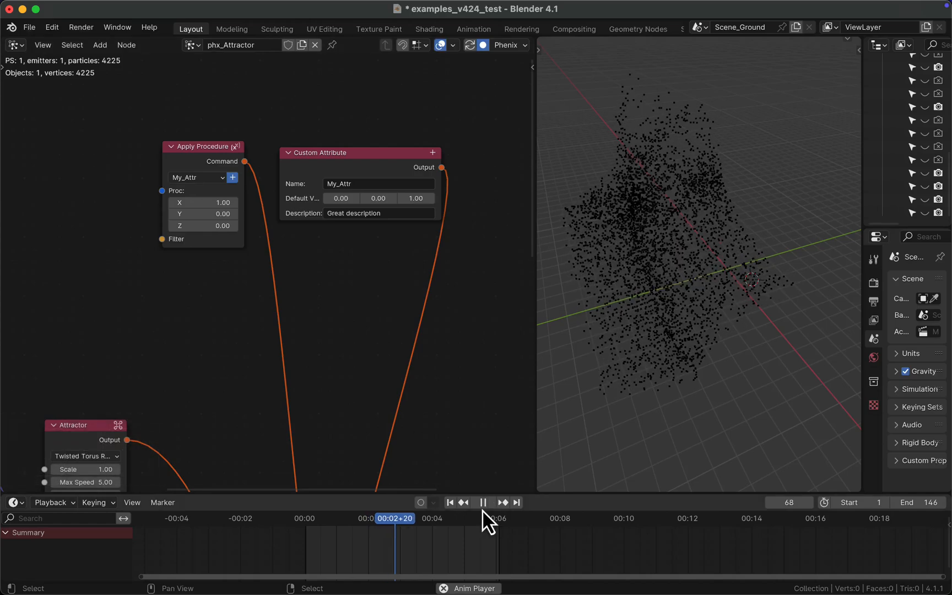
{"action": "left_click", "coordinate": [449, 503]}
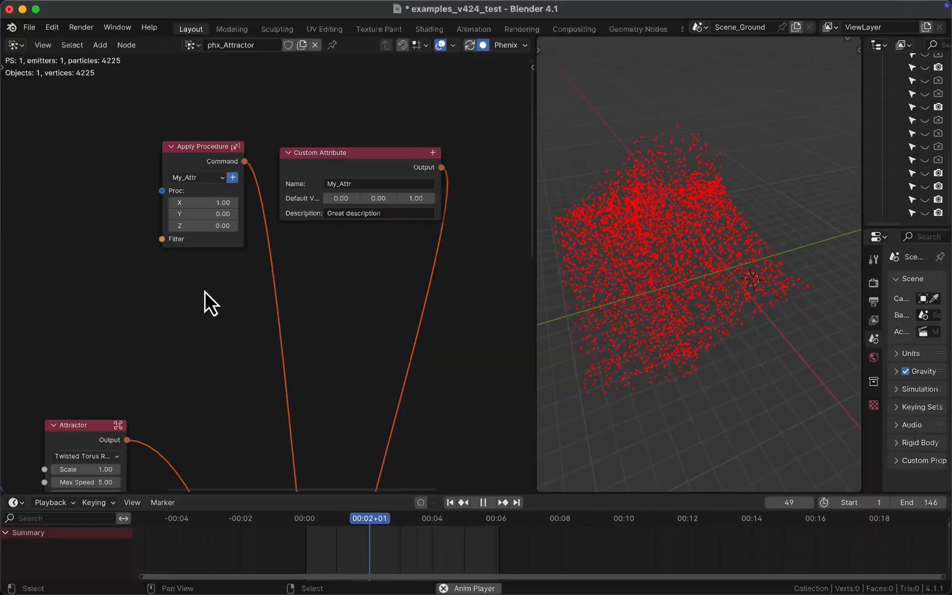
Add a procedural Noise node to the left of Apply Procedure and connect its output to the Proc input
{"action": "key", "text": "alt"}
{"action": "left_click_drag", "start_coordinate": [193, 285], "coordinate": [242, 294], "text": "alt"}
{"action": "left_click_drag", "start_coordinate": [138, 252], "coordinate": [169, 263], "text": "alt"}
{"action": "key", "text": "shift+a"}
{"action": "left_click", "coordinate": [131, 238]}
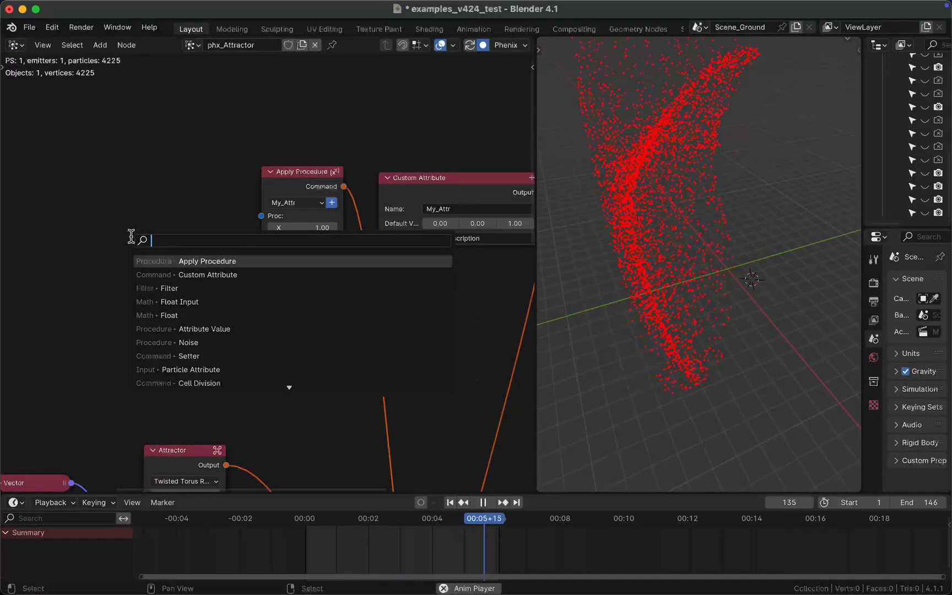
{"action": "type", "text": "noi"}
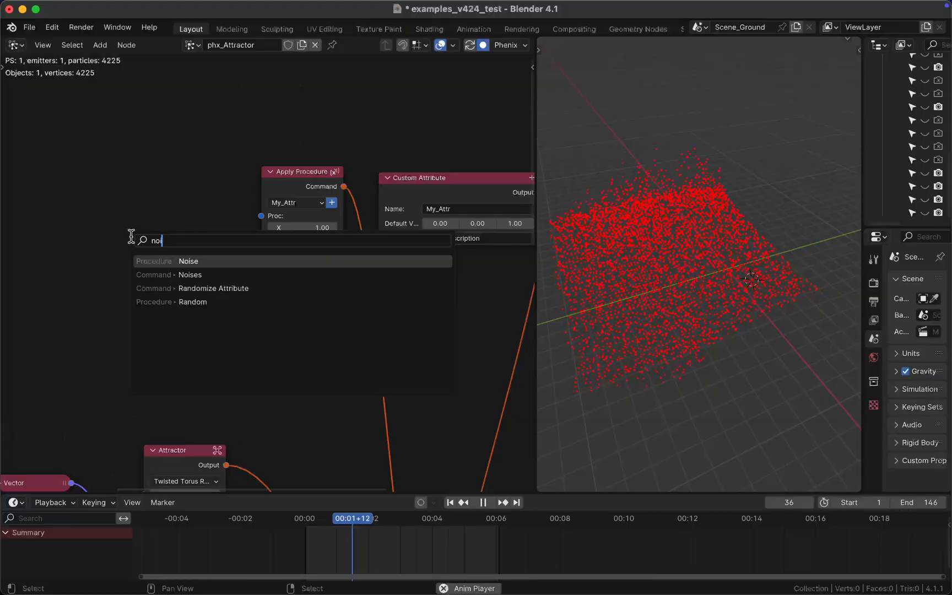
{"action": "key", "text": "Return"}
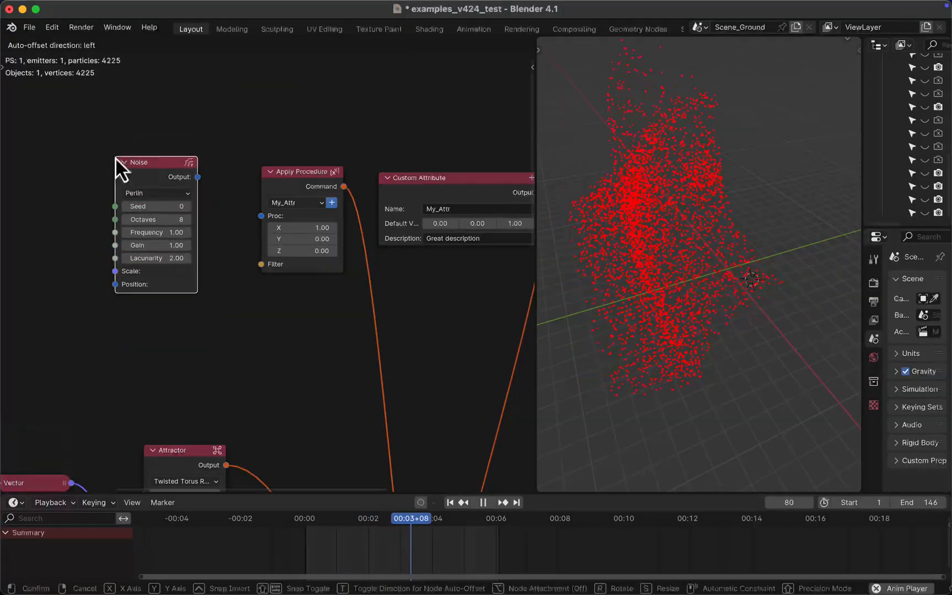
{"action": "left_click", "coordinate": [115, 157]}
{"action": "left_click_drag", "start_coordinate": [197, 177], "coordinate": [263, 216]}
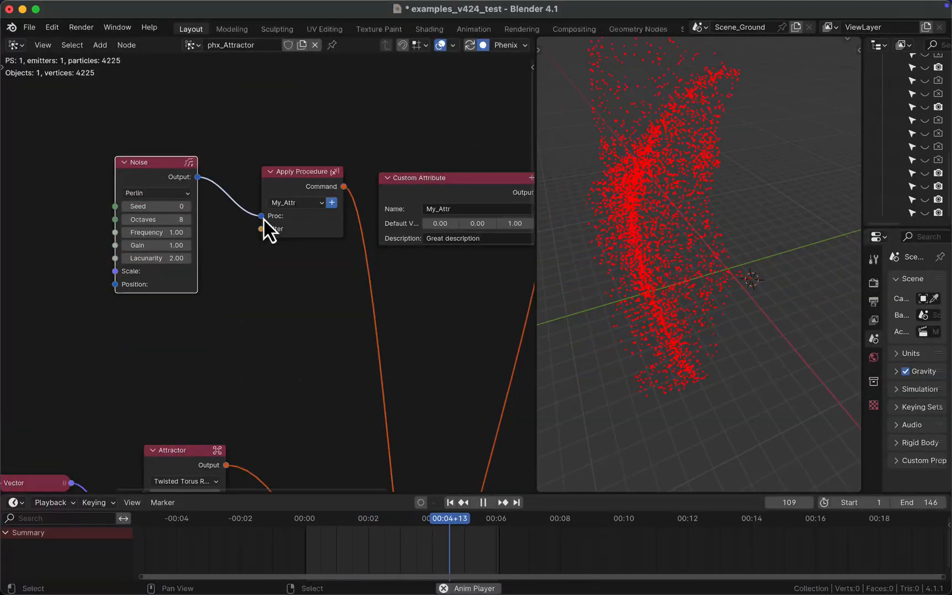
Add an Attribute Value node to the left of the Noise node
{"action": "left_click_drag", "start_coordinate": [210, 326], "coordinate": [278, 342], "text": "alt"}
{"action": "key", "text": "shift+a"}
{"action": "left_click", "coordinate": [65, 224]}
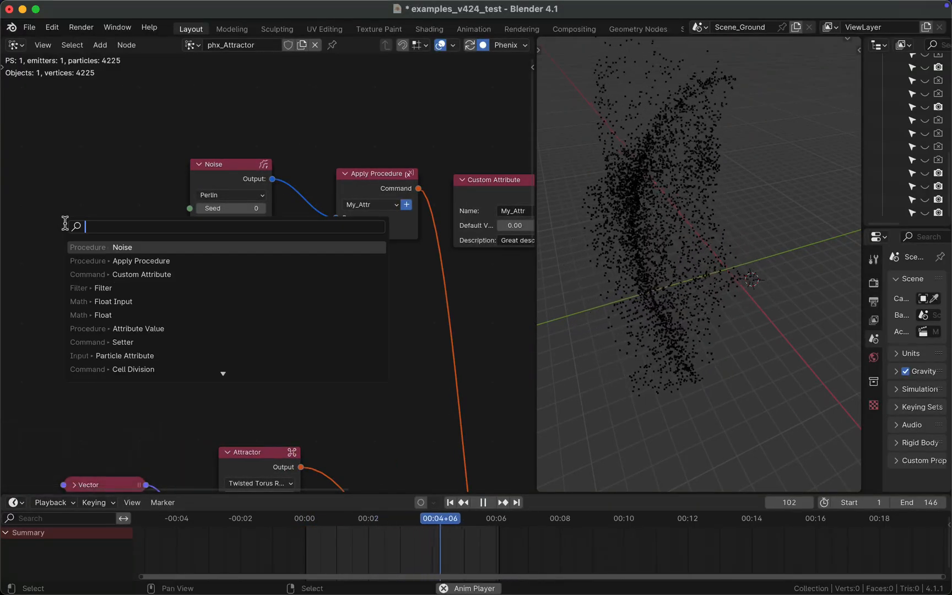
{"action": "type", "text": "at"}
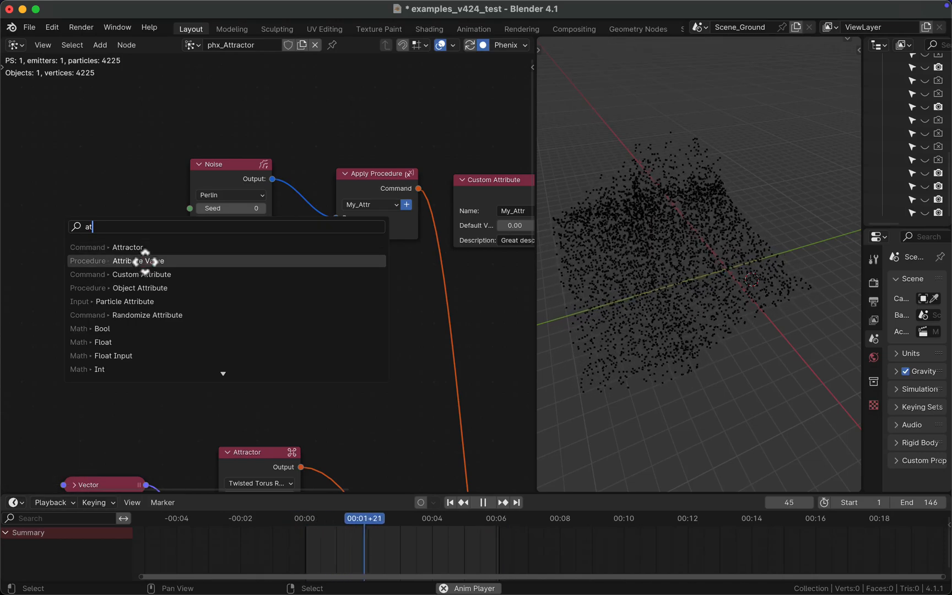
{"action": "left_click", "coordinate": [145, 262]}
{"action": "left_click", "coordinate": [39, 212]}
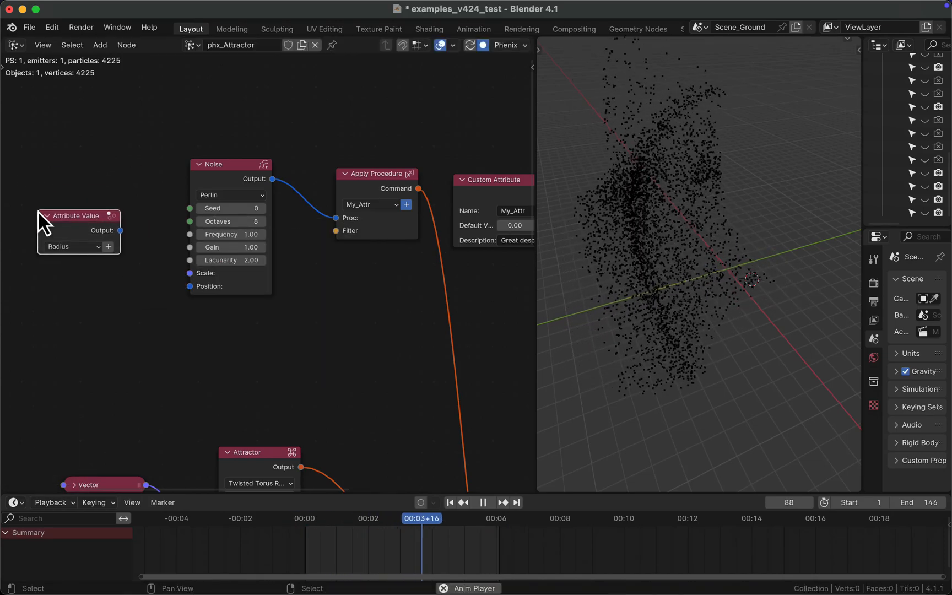
Set the Attribute Value node to Position and connect its output to the Noise node's Position input
{"action": "left_click", "coordinate": [68, 247]}
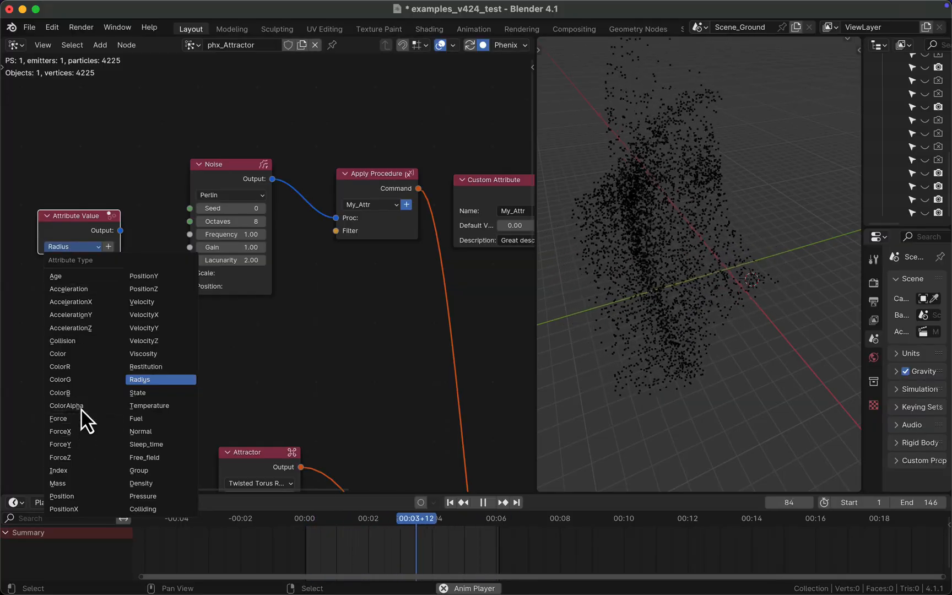
{"action": "left_click", "coordinate": [63, 496]}
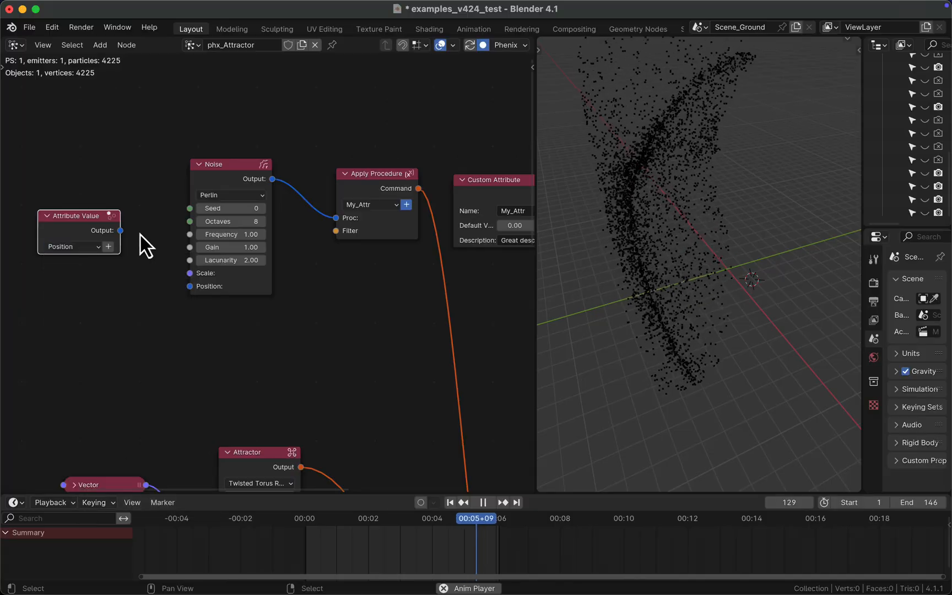
{"action": "left_click_drag", "start_coordinate": [119, 230], "coordinate": [198, 290]}
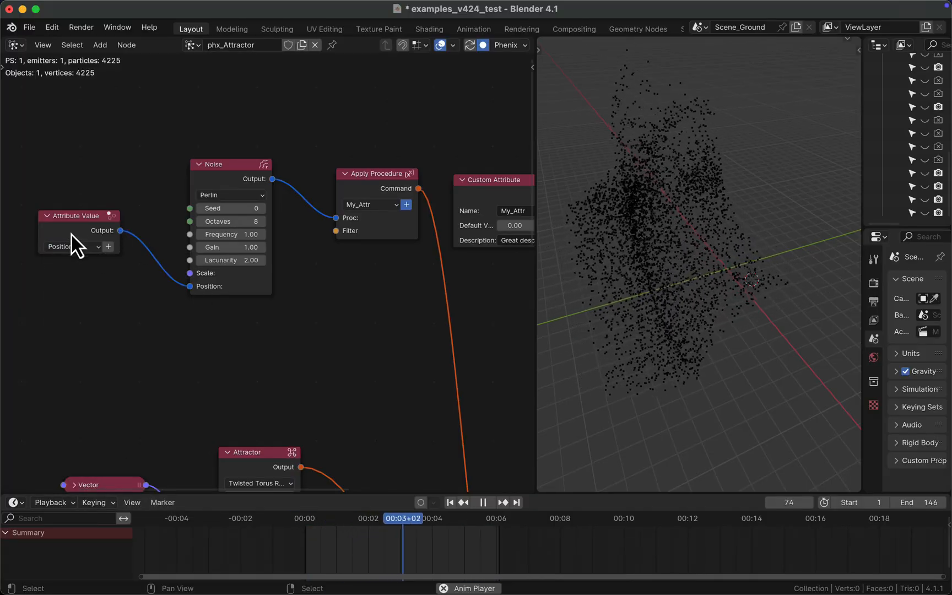
Move the Attribute Value node down, add a Float node above it and connect its value to the Noise node's Scale input
{"action": "left_click_drag", "start_coordinate": [72, 237], "coordinate": [73, 299]}
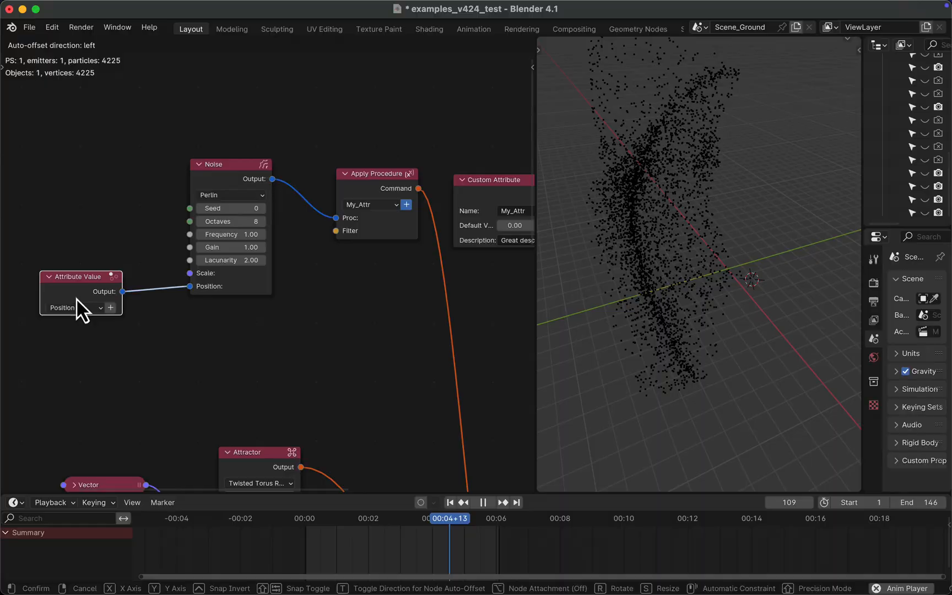
{"action": "key", "text": "shift+a"}
{"action": "left_click", "coordinate": [116, 174]}
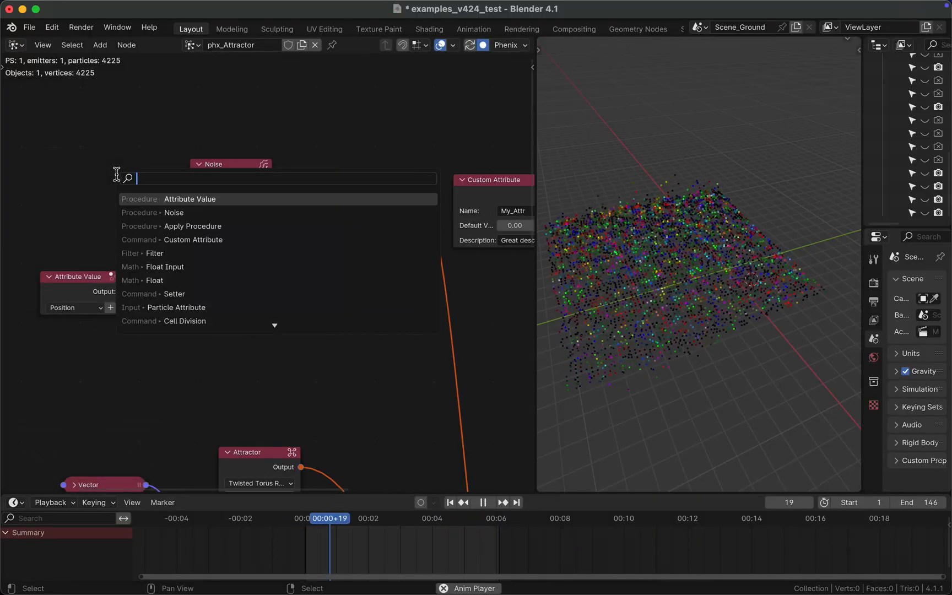
{"action": "type", "text": "flo"}
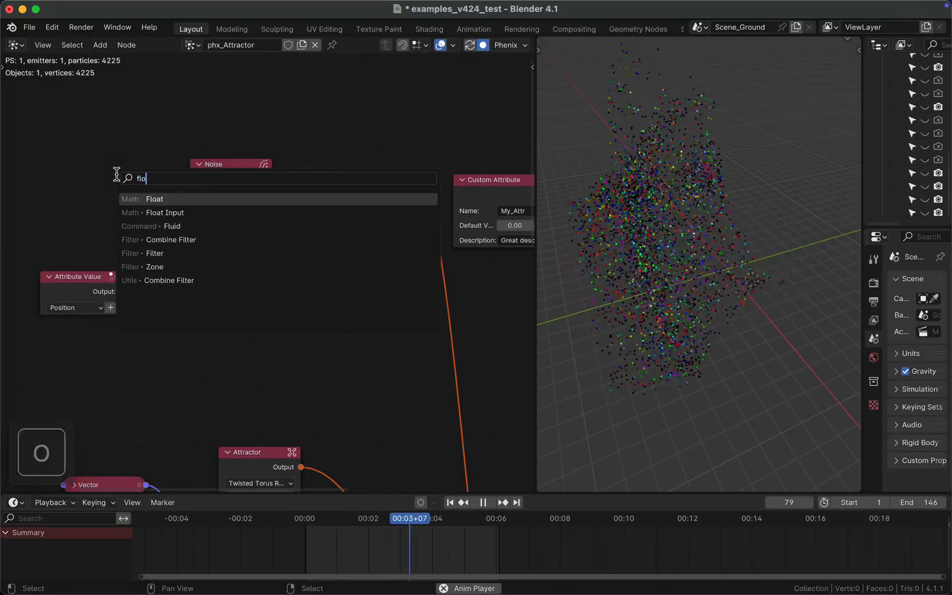
{"action": "key", "text": "Return"}
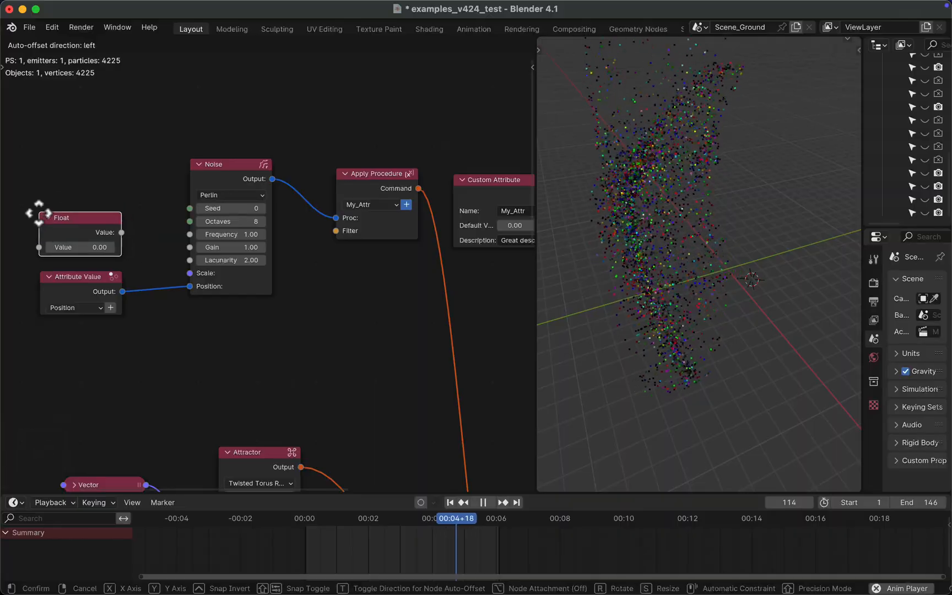
{"action": "left_click", "coordinate": [36, 212]}
{"action": "left_click_drag", "start_coordinate": [122, 232], "coordinate": [190, 273]}
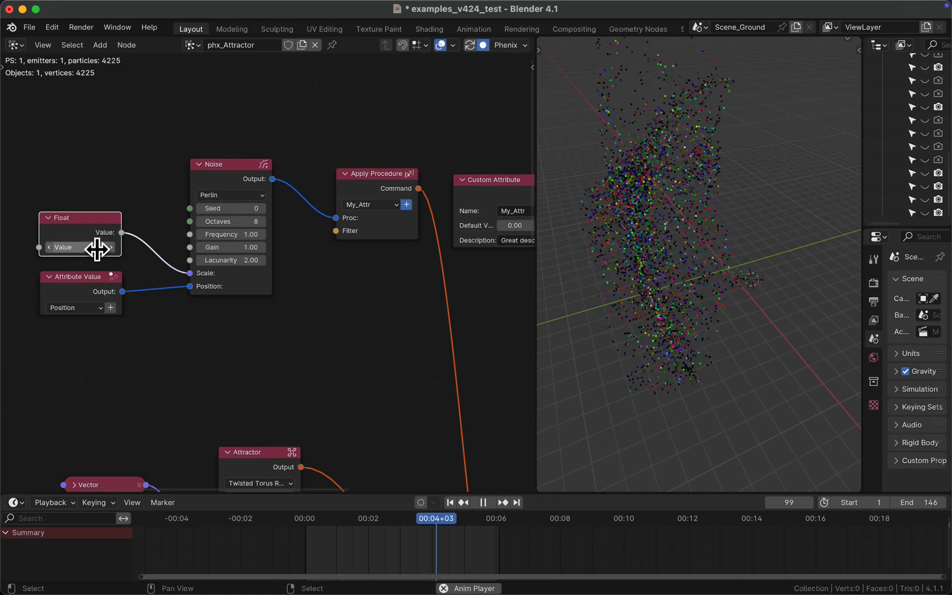
Stop the animation, set the Float node's value to 1 and raise it to 2.08
{"action": "key", "text": "Escape"}
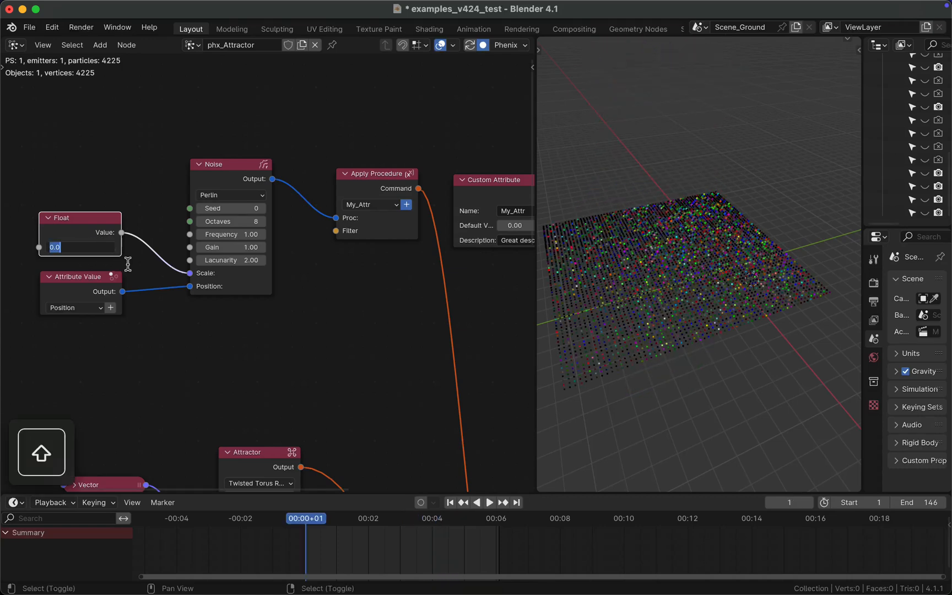
{"action": "type", "text": "1"}
{"action": "key", "text": "Return"}
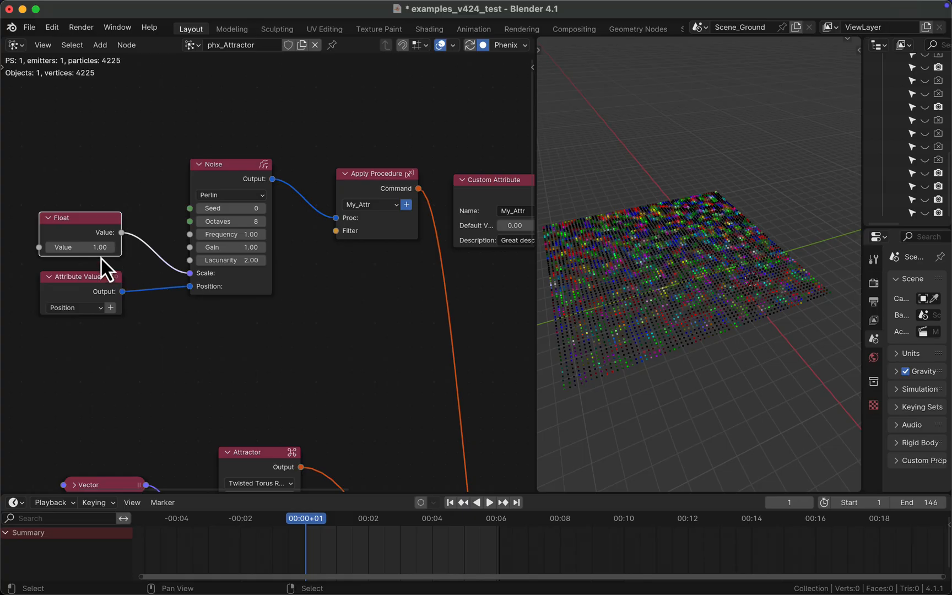
{"action": "left_click_drag", "start_coordinate": [80, 247], "coordinate": [139, 247]}
Preview the Position attribute in the Particle System node and switch the preview back to My_Attr
{"action": "left_click_drag", "start_coordinate": [409, 364], "coordinate": [405, 315], "text": "alt"}
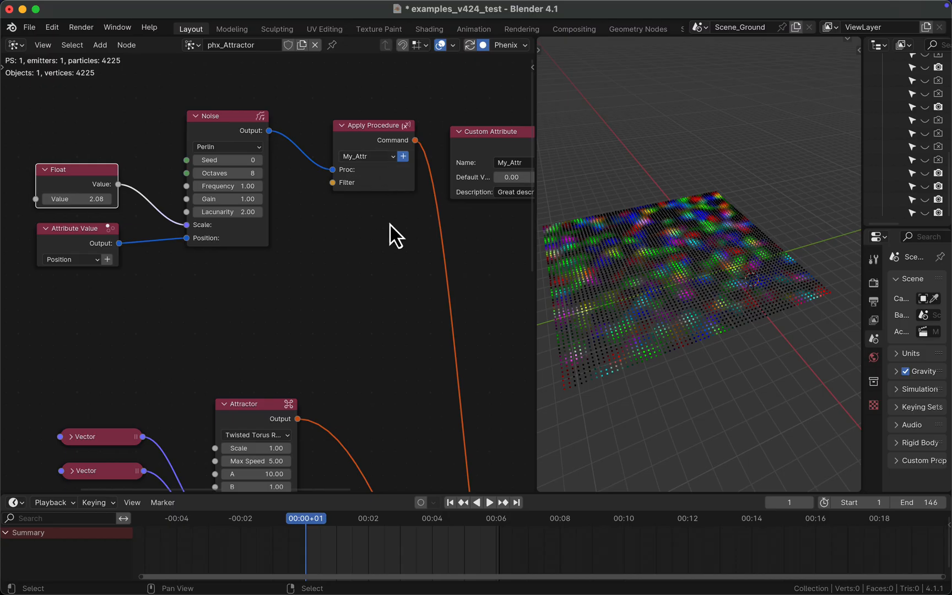
{"action": "left_click_drag", "start_coordinate": [420, 304], "coordinate": [216, 214], "text": "alt"}
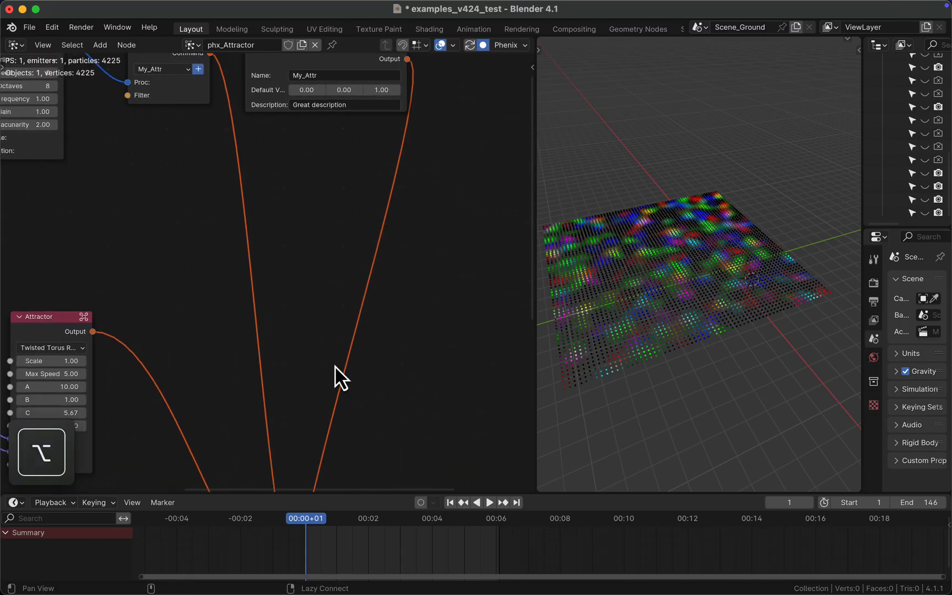
{"action": "left_click_drag", "start_coordinate": [341, 364], "coordinate": [271, 179], "text": "alt"}
{"action": "left_click_drag", "start_coordinate": [413, 259], "coordinate": [290, 176], "text": "alt"}
{"action": "left_click", "coordinate": [270, 270]}
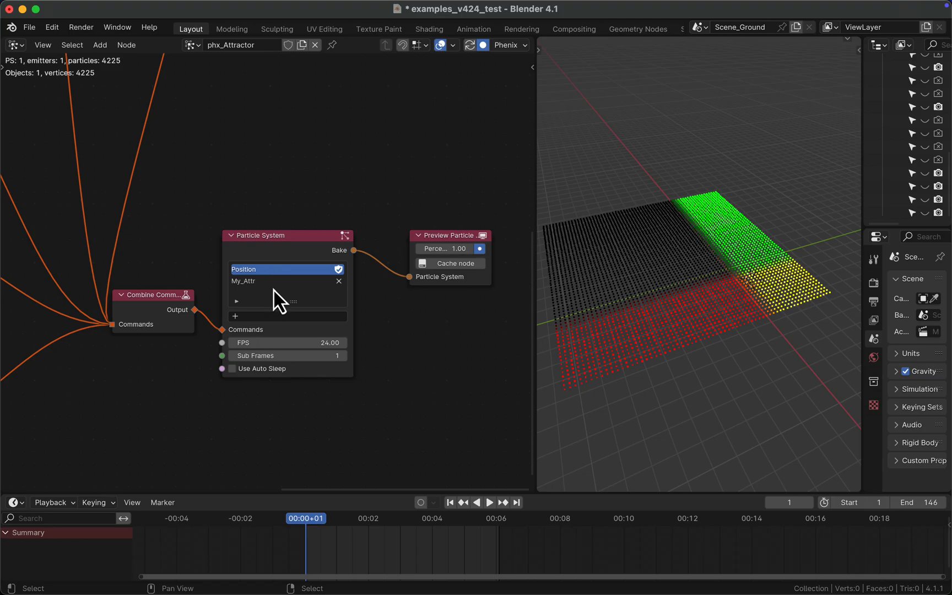
{"action": "left_click", "coordinate": [259, 282]}
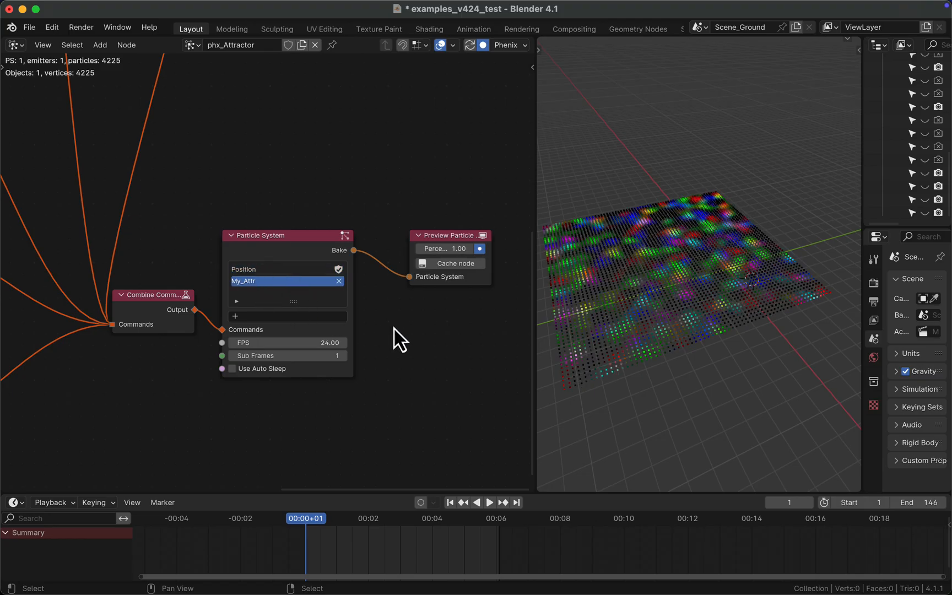
Start the animation and add a Filter node below the two Vector nodes beside the Attractor
{"action": "scroll", "coordinate": [153, 413], "scroll_direction": "down", "scroll_amount": 3}
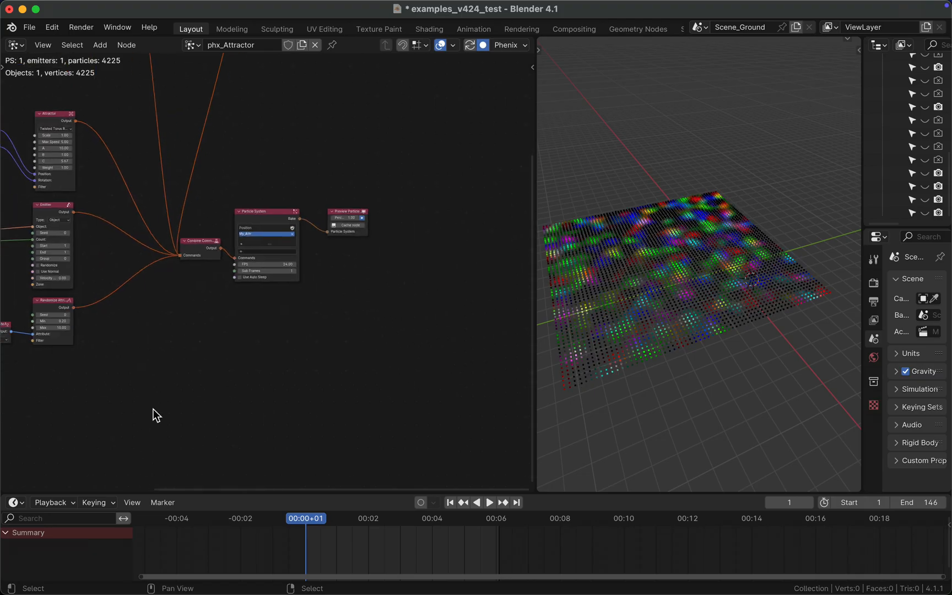
{"action": "left_click_drag", "start_coordinate": [111, 272], "coordinate": [299, 311], "text": "alt"}
{"action": "scroll", "coordinate": [303, 323], "scroll_direction": "up", "scroll_amount": 3}
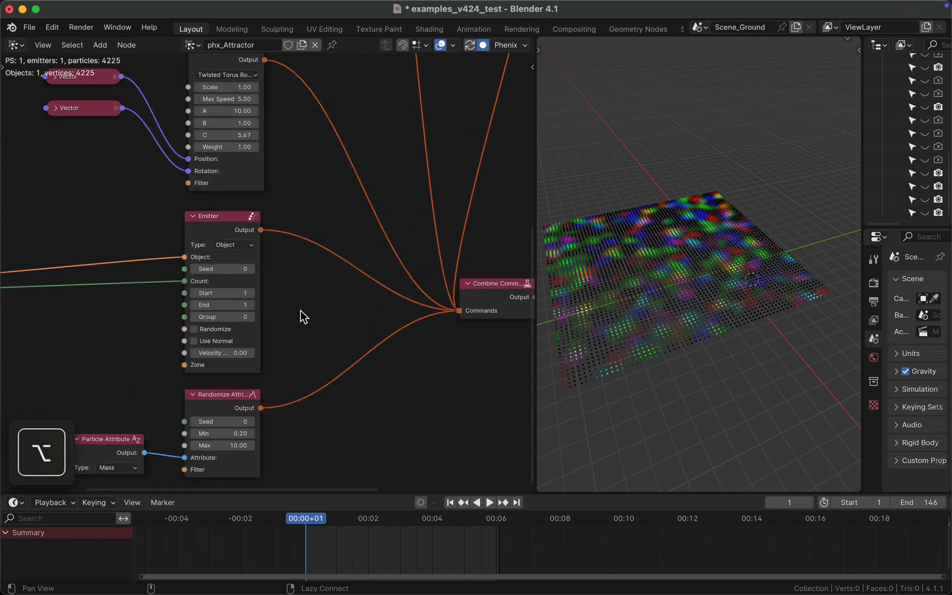
{"action": "left_click_drag", "start_coordinate": [372, 216], "coordinate": [401, 275], "text": "alt"}
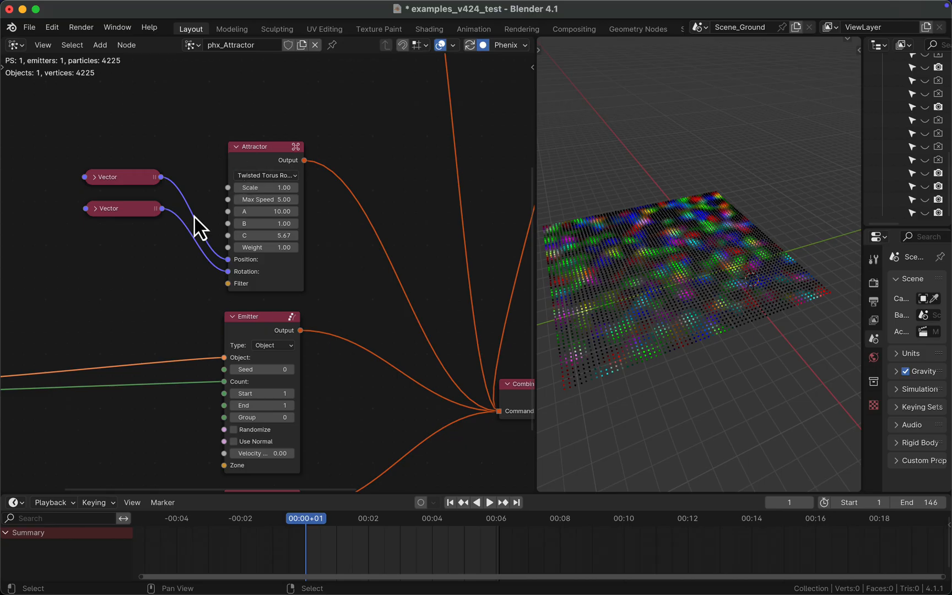
{"action": "left_click_drag", "start_coordinate": [136, 287], "coordinate": [173, 265], "text": "alt"}
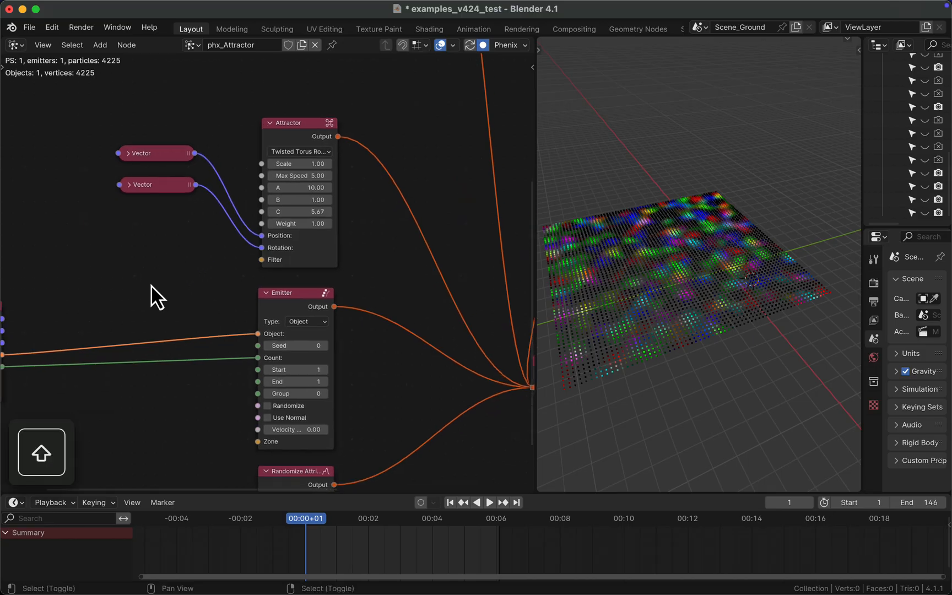
{"action": "left_click", "coordinate": [489, 503]}
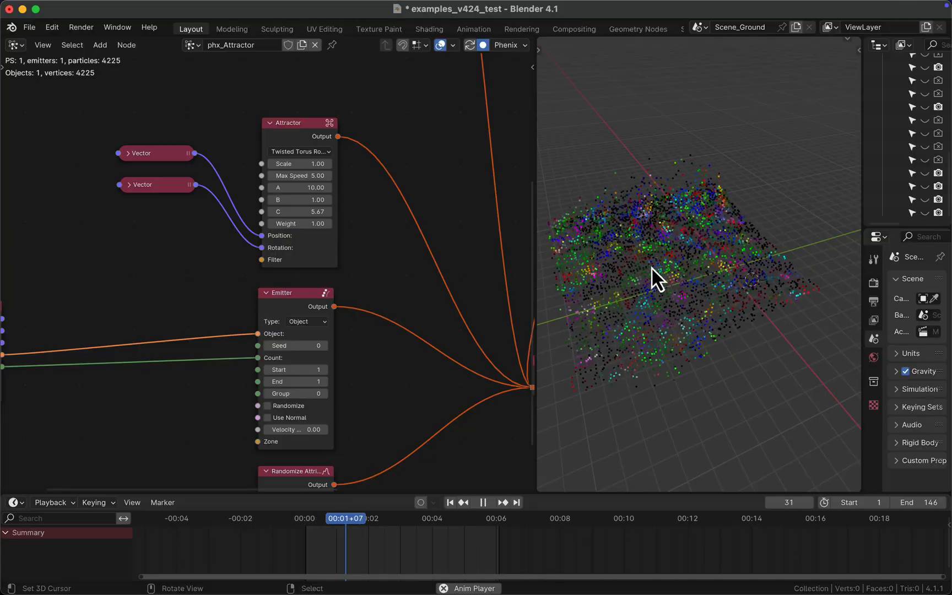
{"action": "key", "text": "shift+a"}
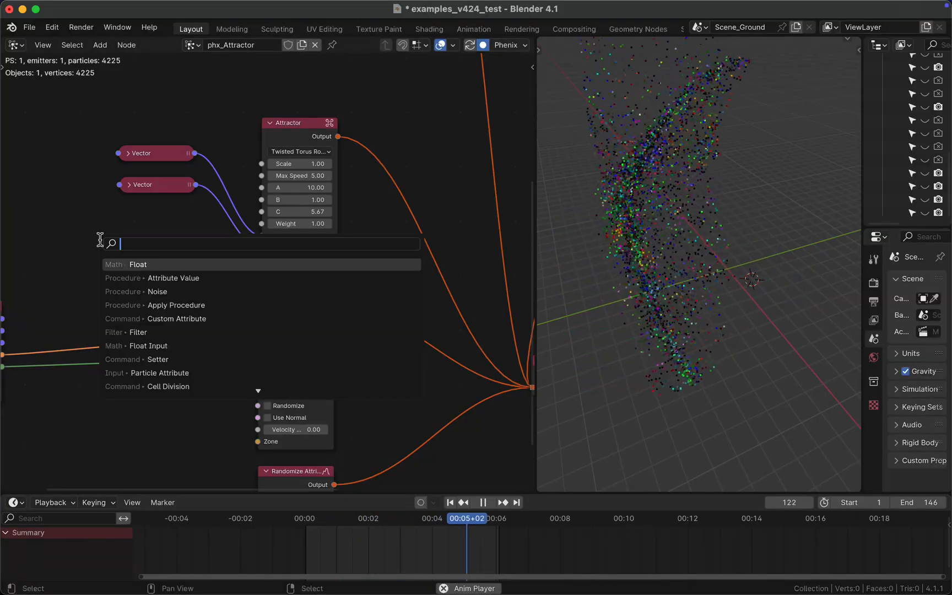
{"action": "type", "text": "f"}
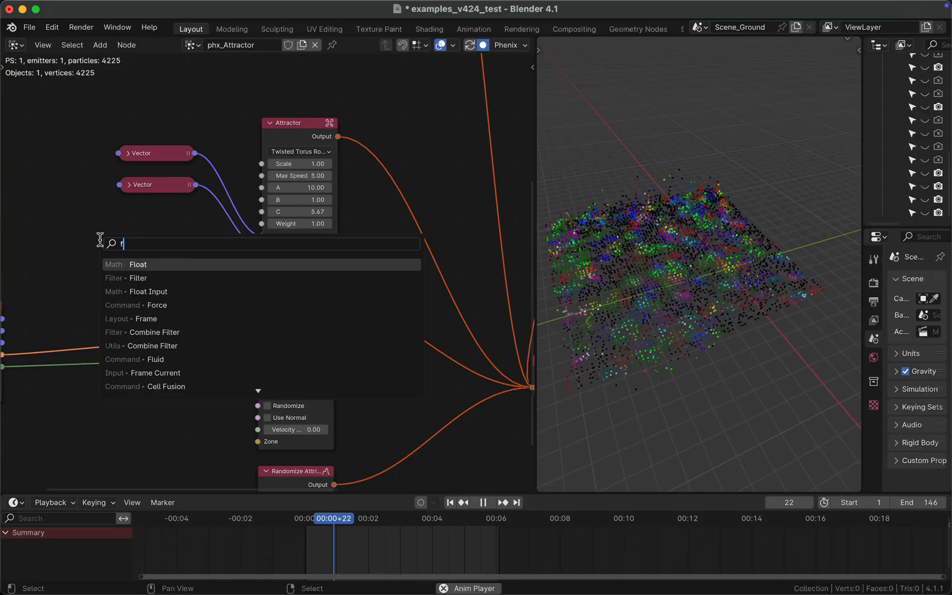
{"action": "key", "text": "Down"}
{"action": "key", "text": "Return"}
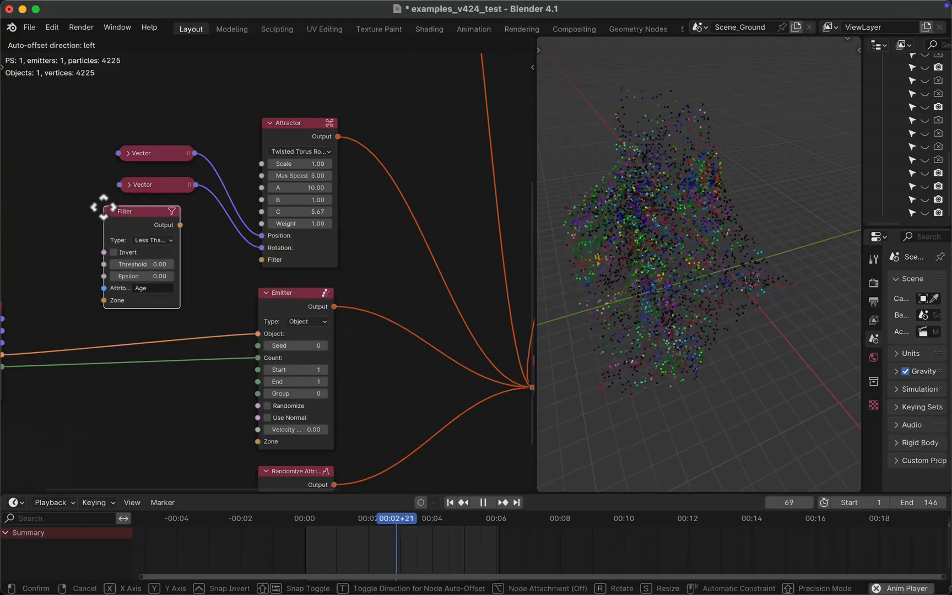
{"action": "left_click", "coordinate": [103, 207]}
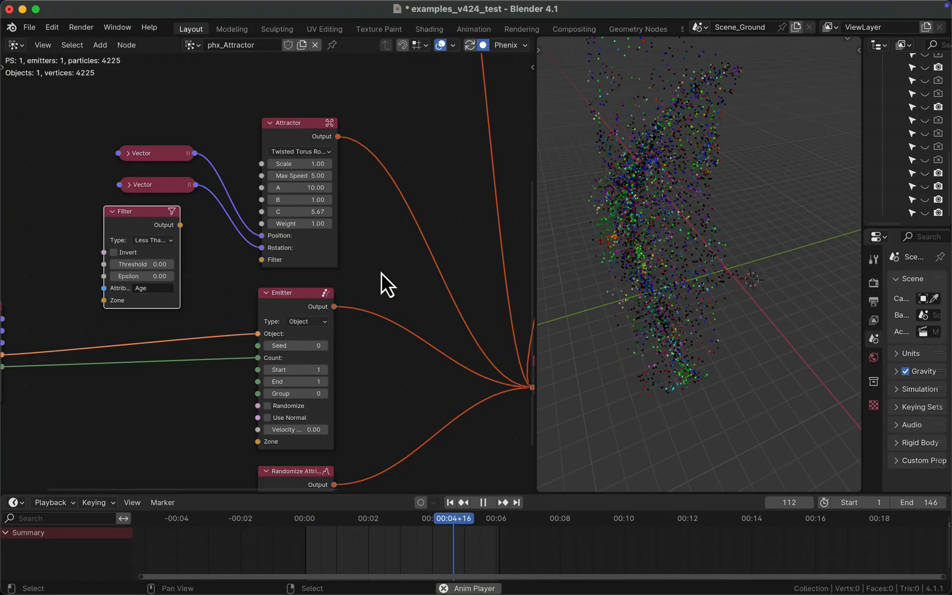
Copy the name My_Attr from the Custom Attribute node into the Filter node's attribute field
{"action": "left_click_drag", "start_coordinate": [438, 197], "coordinate": [315, 331], "text": "alt"}
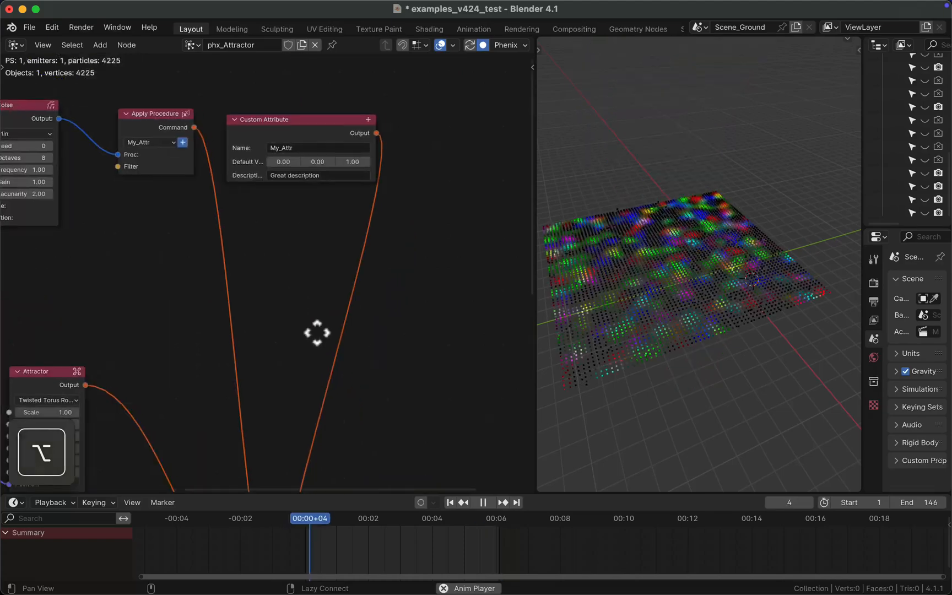
{"action": "left_click", "coordinate": [292, 156]}
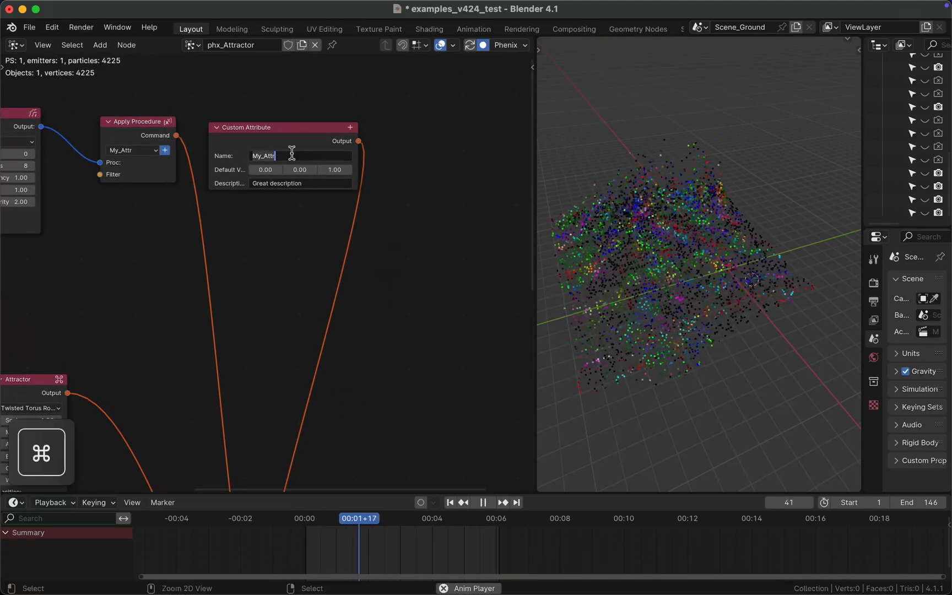
{"action": "key", "text": "super+c"}
{"action": "left_click", "coordinate": [241, 297]}
{"action": "left_click_drag", "start_coordinate": [83, 342], "coordinate": [374, 192], "text": "alt"}
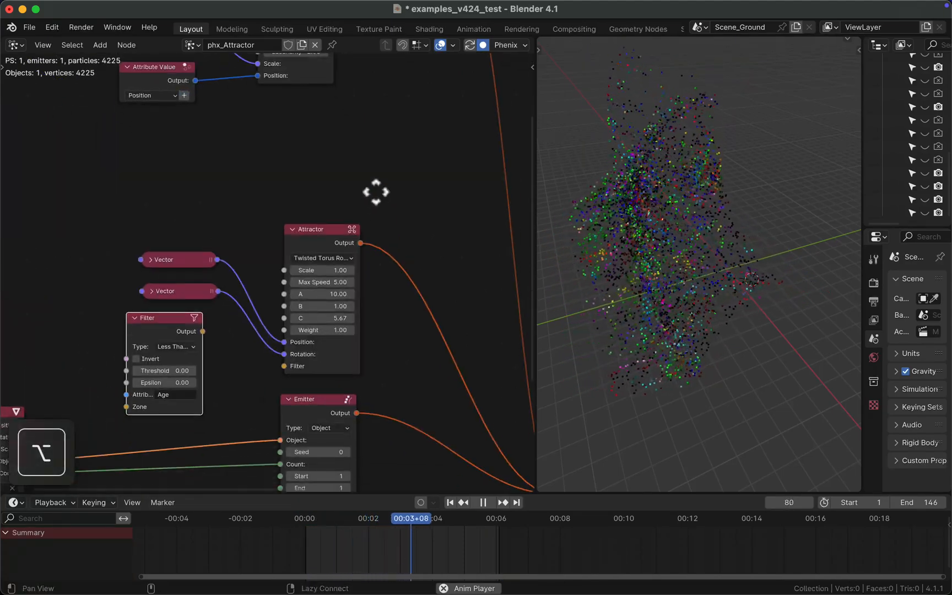
{"action": "left_click_drag", "start_coordinate": [272, 378], "coordinate": [273, 299], "text": "alt"}
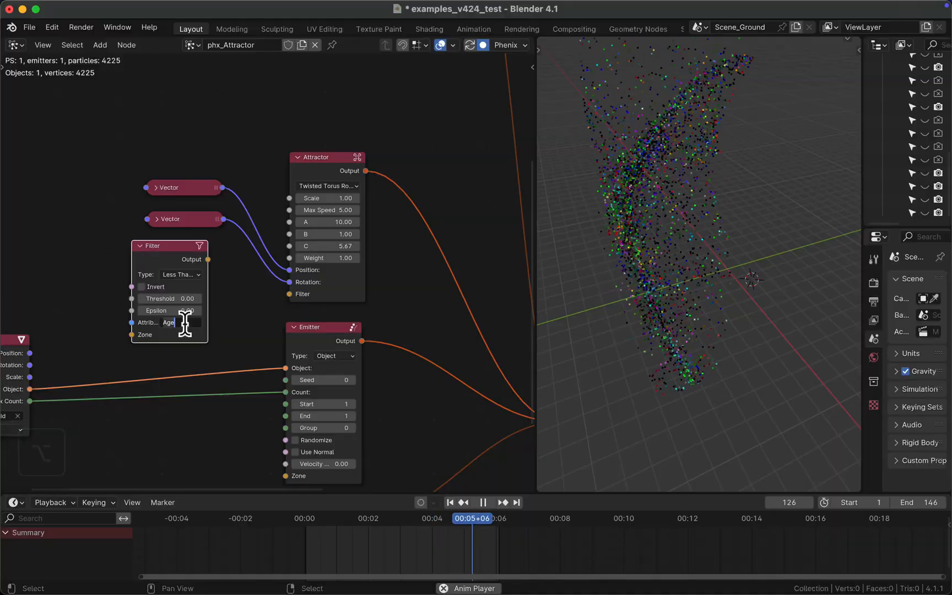
{"action": "key", "text": "super+v"}
{"action": "key", "text": "Return"}
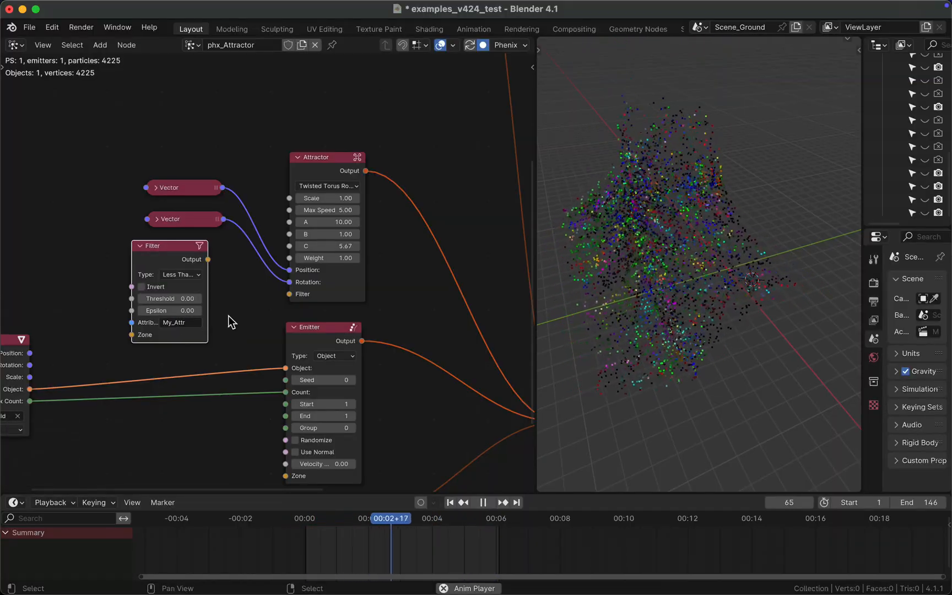
Set the Filter node's threshold to 0.21 and connect its output to the Attractor's Filter input
{"action": "left_click", "coordinate": [198, 298]}
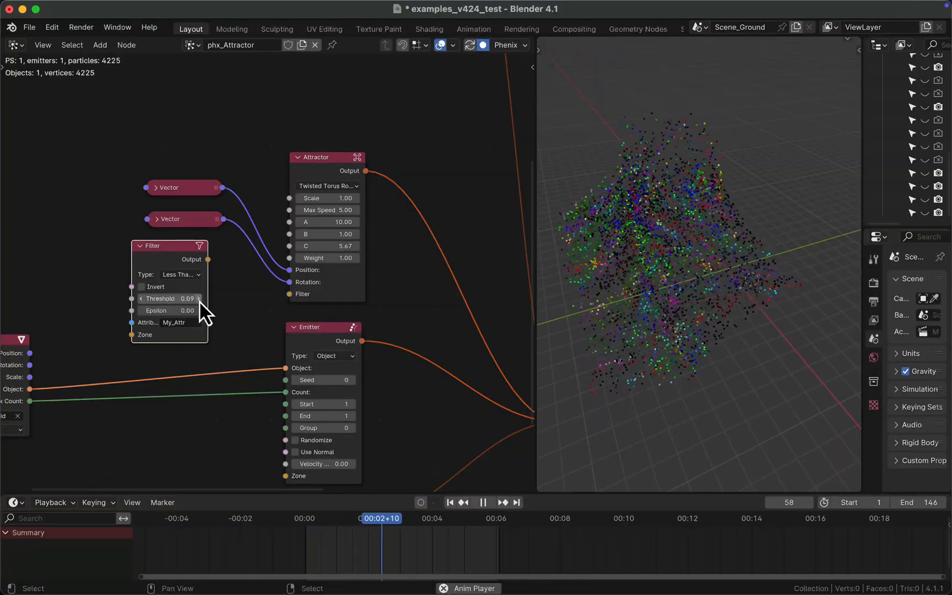
{"action": "left_click", "coordinate": [199, 299]}
{"action": "left_click", "coordinate": [199, 299]}
{"action": "left_click", "coordinate": [199, 299]}
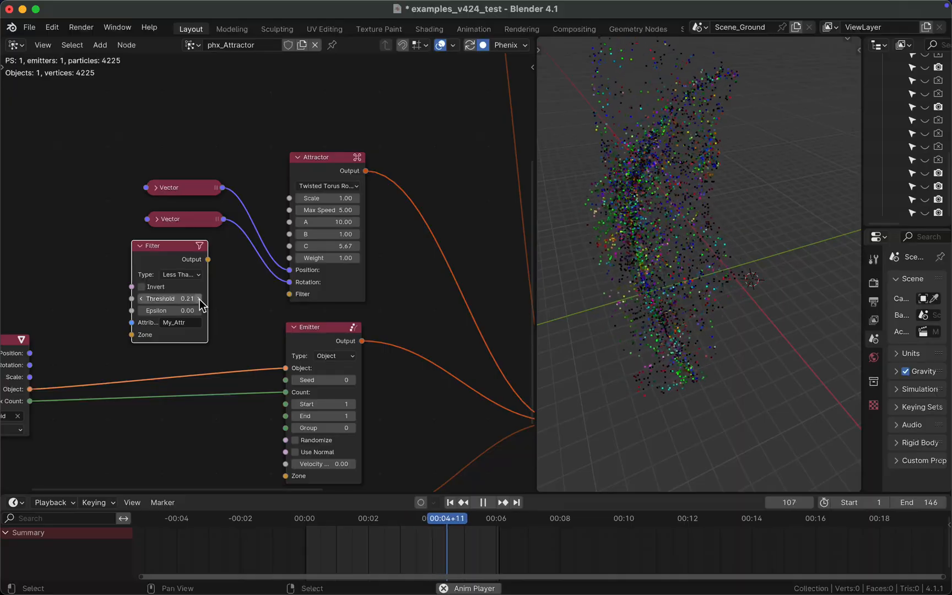
{"action": "left_click_drag", "start_coordinate": [208, 260], "coordinate": [291, 294]}
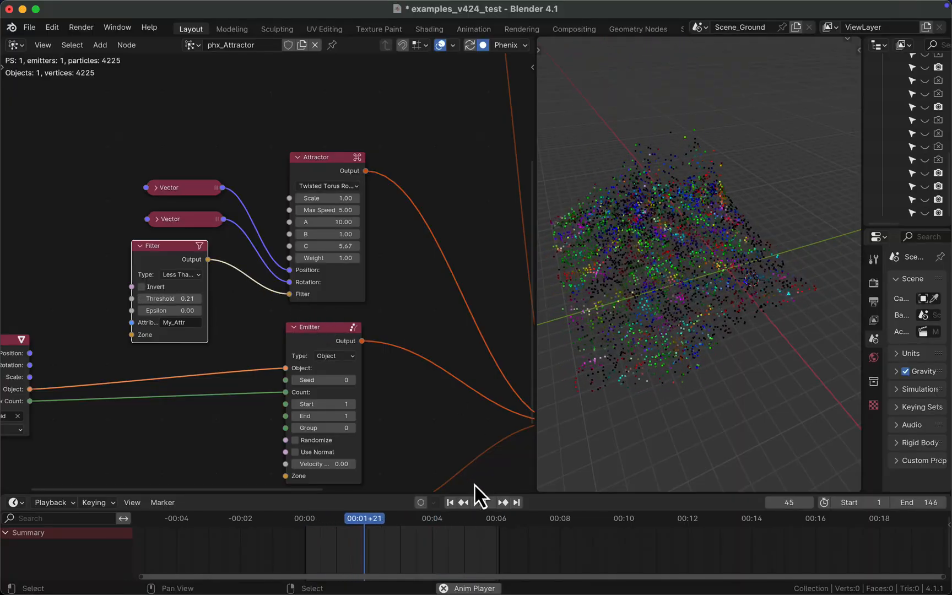
Restart the animation from its first frame and examine how the filtered Attractor moves the particles
{"action": "left_click", "coordinate": [450, 503]}
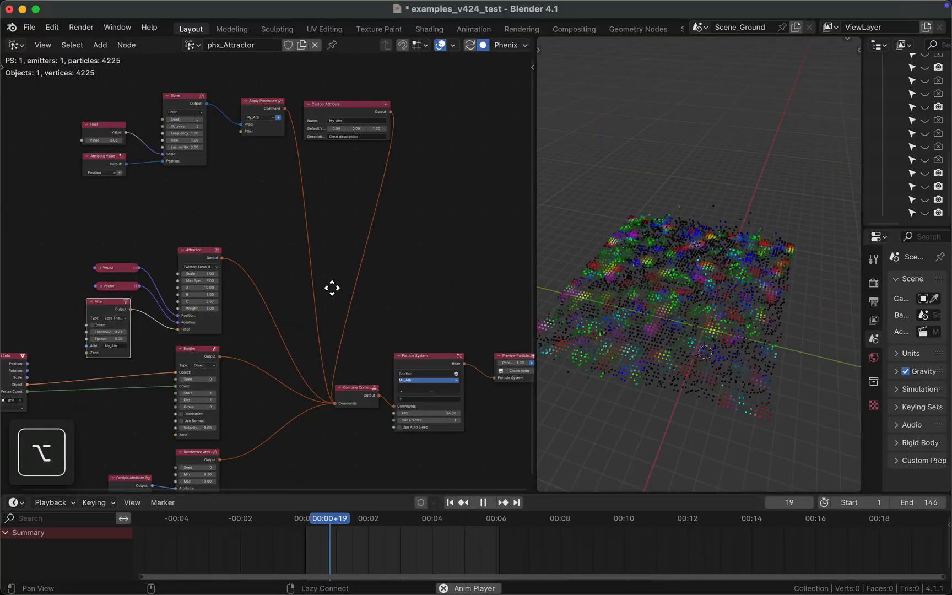
{"action": "scroll", "coordinate": [334, 298], "scroll_direction": "up", "scroll_amount": 2}
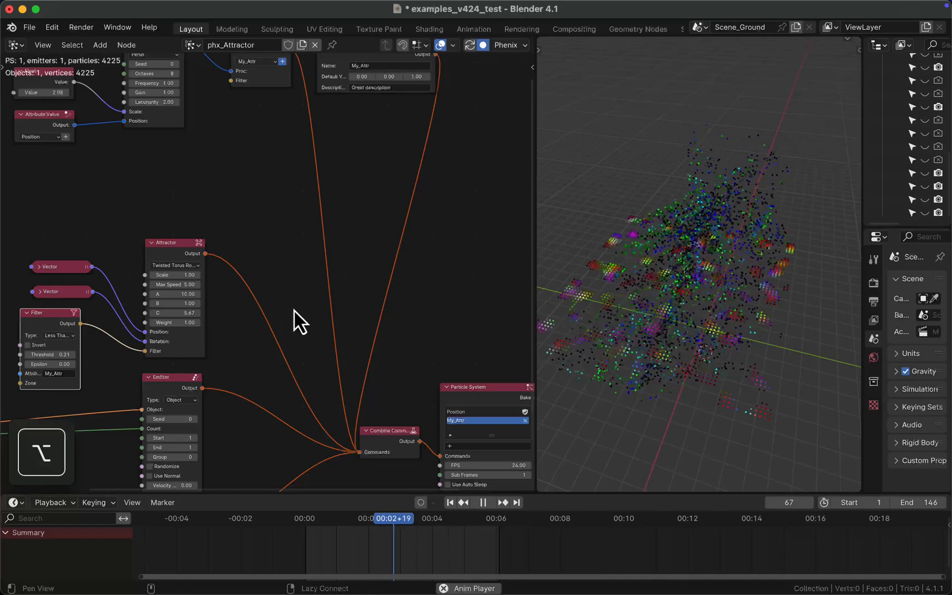
{"action": "middle_click_drag", "start_coordinate": [300, 322], "coordinate": [317, 295]}
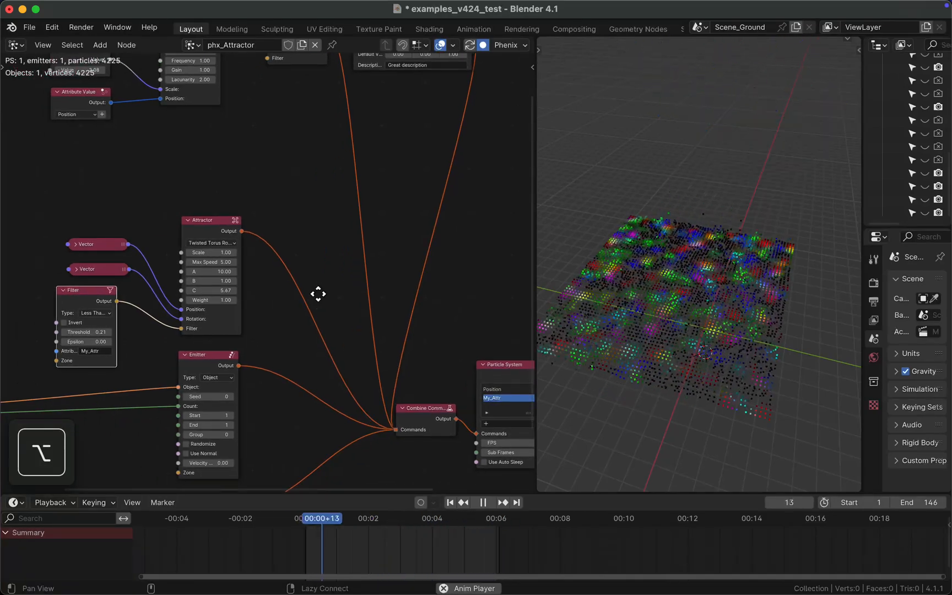
{"action": "middle_click_drag", "start_coordinate": [317, 293], "coordinate": [269, 292]}
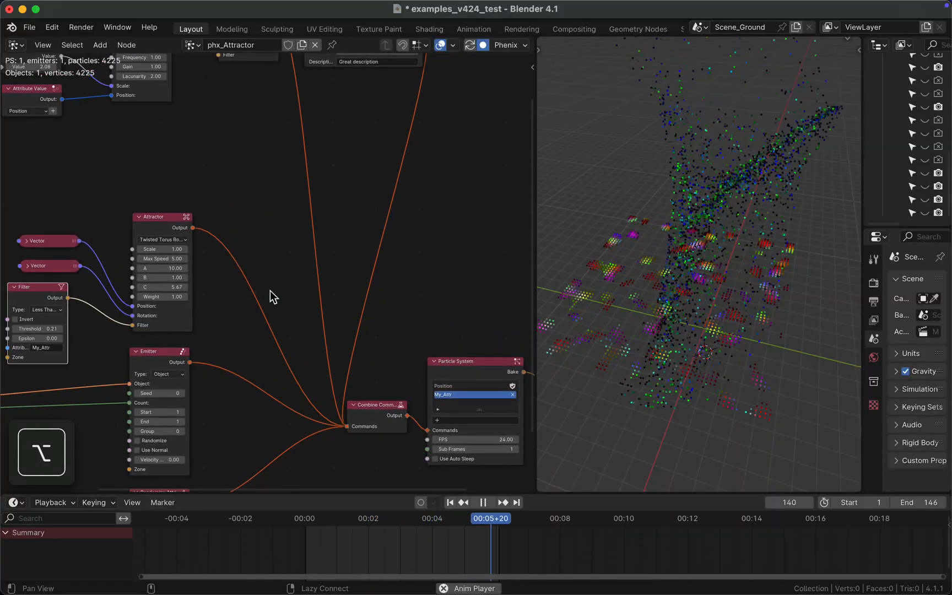